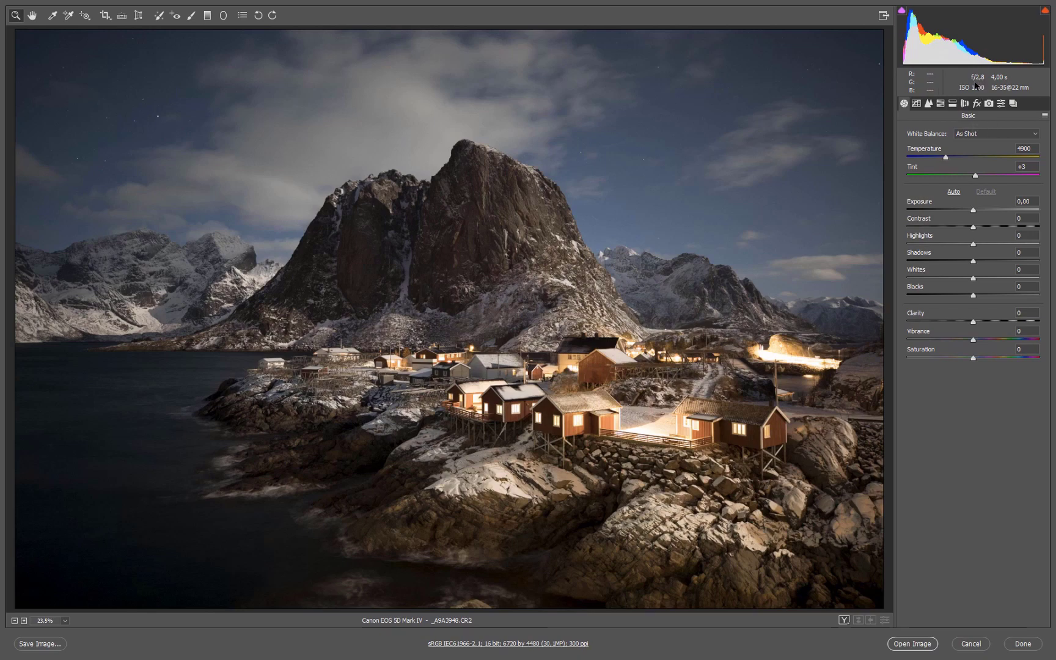
- Examine the photo at 100%, from the brightly lit road and distant mountains across the red cabins to the foreground rocks
left_click(825, 335)
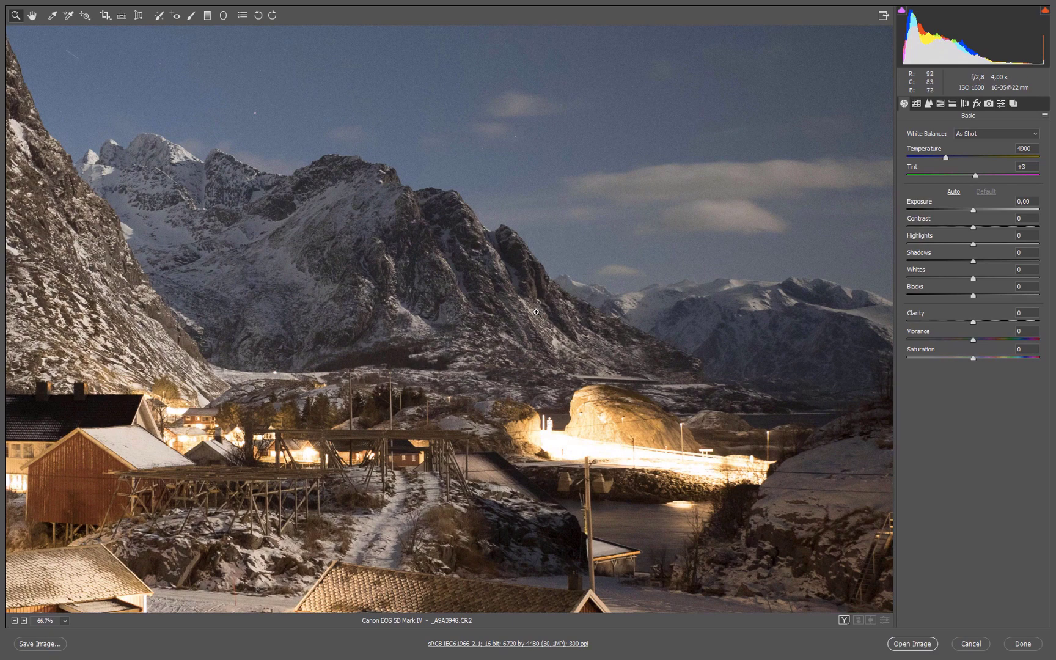
left_click(540, 314)
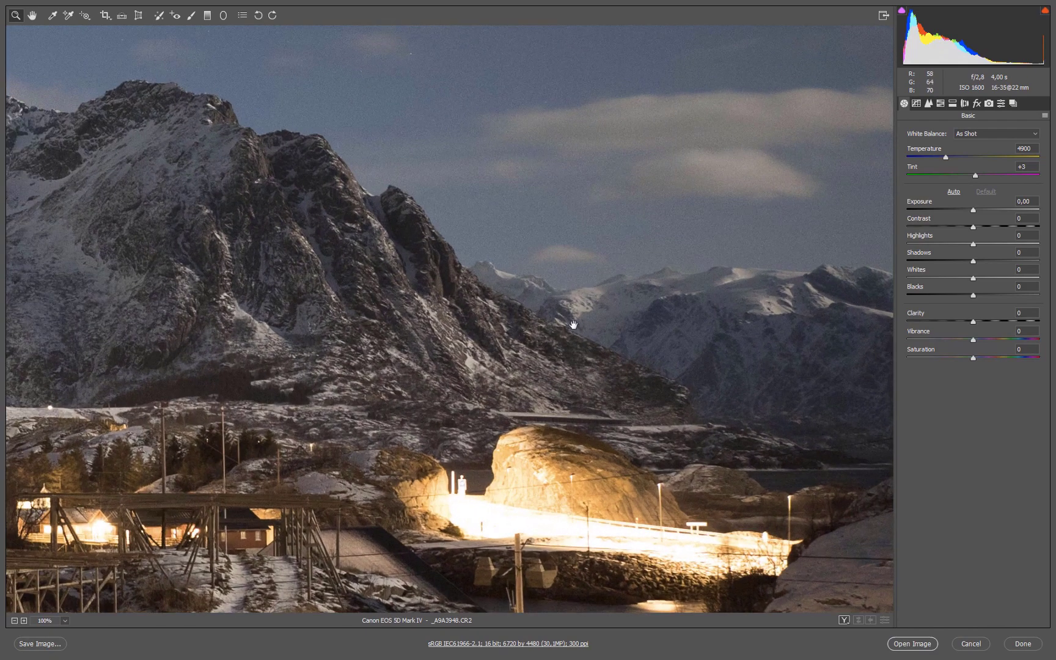
left_click_drag(633, 344, 411, 244)
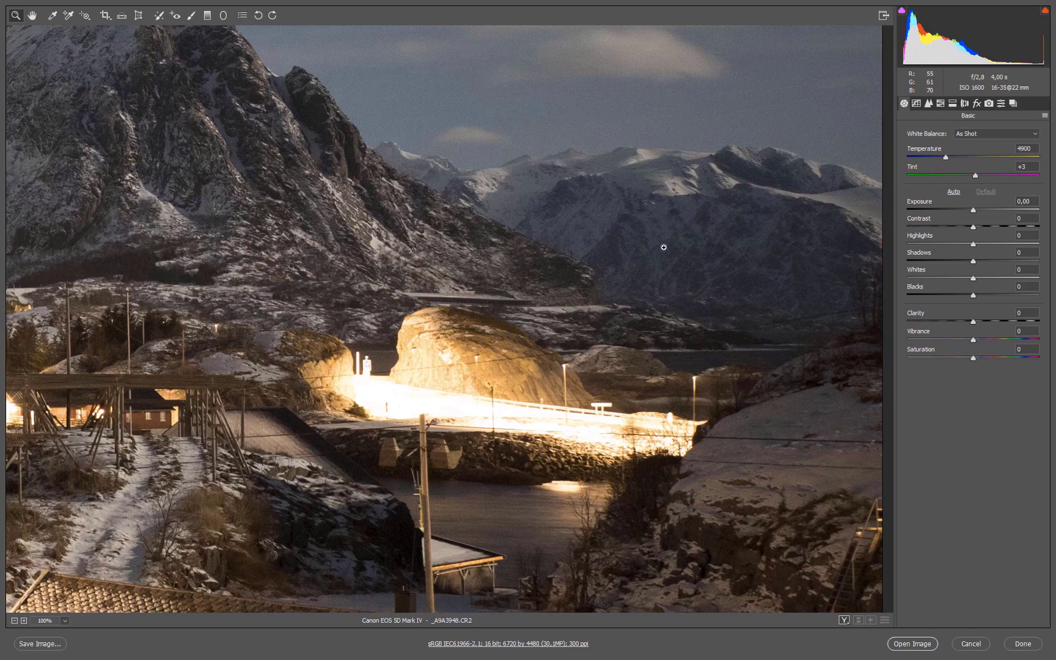
left_click_drag(353, 419, 892, 204)
left_click_drag(386, 428, 627, 113)
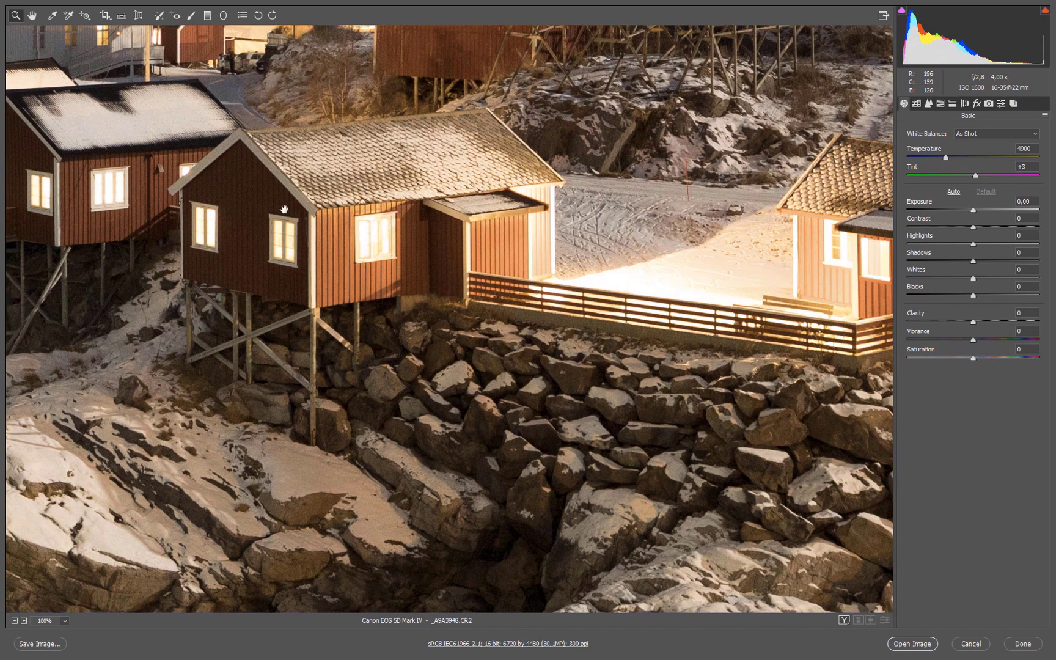
left_click_drag(217, 243, 610, 271)
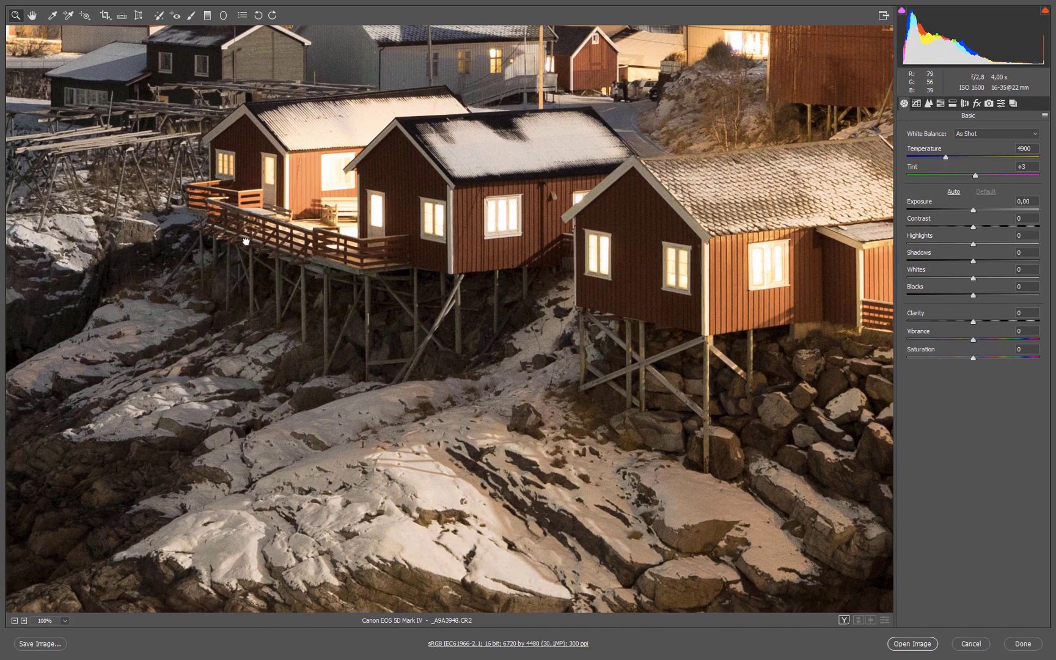
left_click_drag(246, 241, 518, 217)
left_click_drag(324, 219, 568, 274)
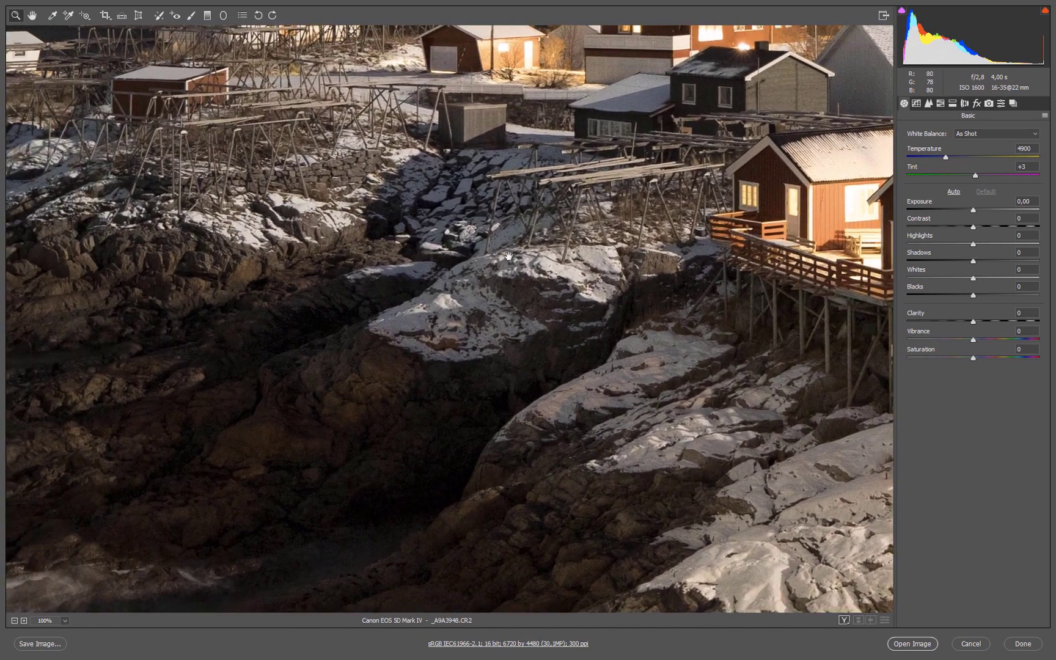
left_click_drag(299, 244, 367, 451)
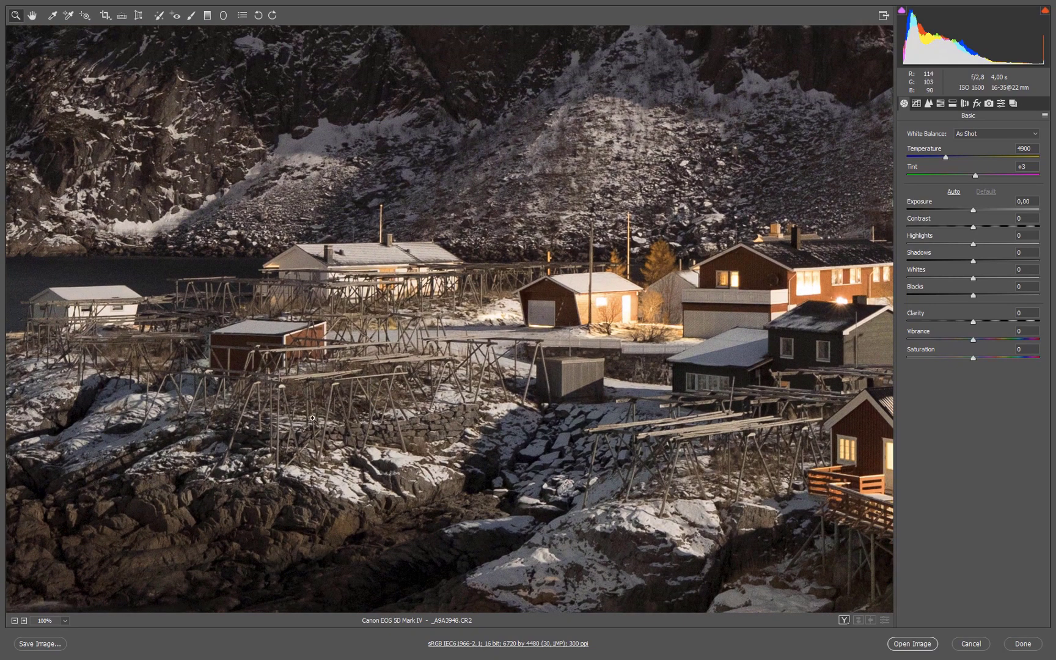
- Inspect the shoreline, dark water and far snowy mountains at 100%, and return to a view of the whole image
left_click_drag(239, 368, 819, 351)
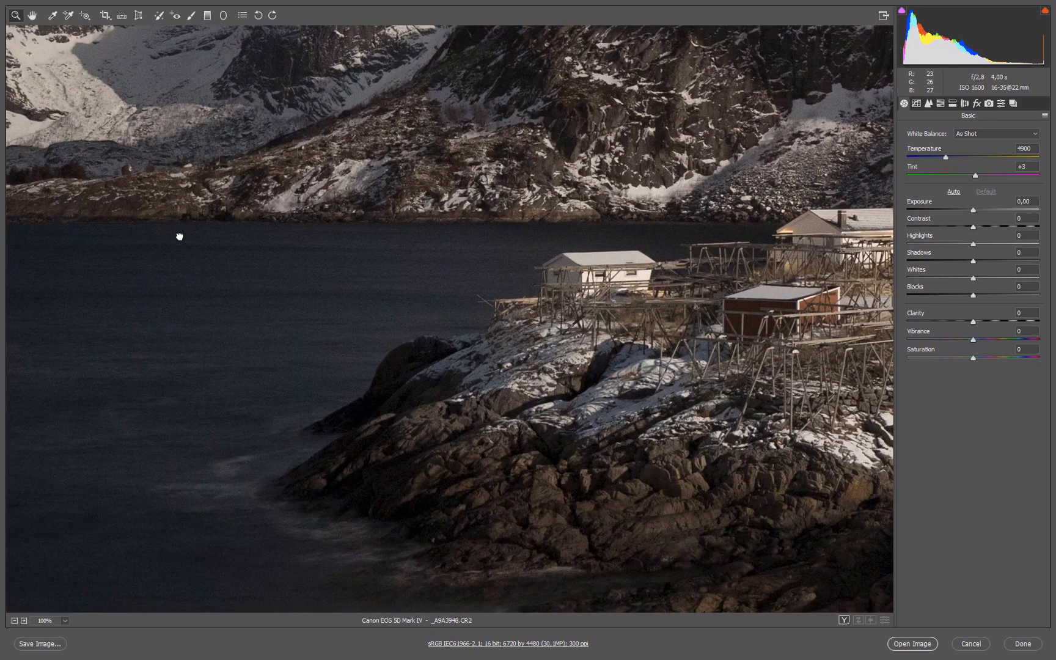
left_click_drag(181, 235, 431, 436)
left_click_drag(337, 223, 379, 301)
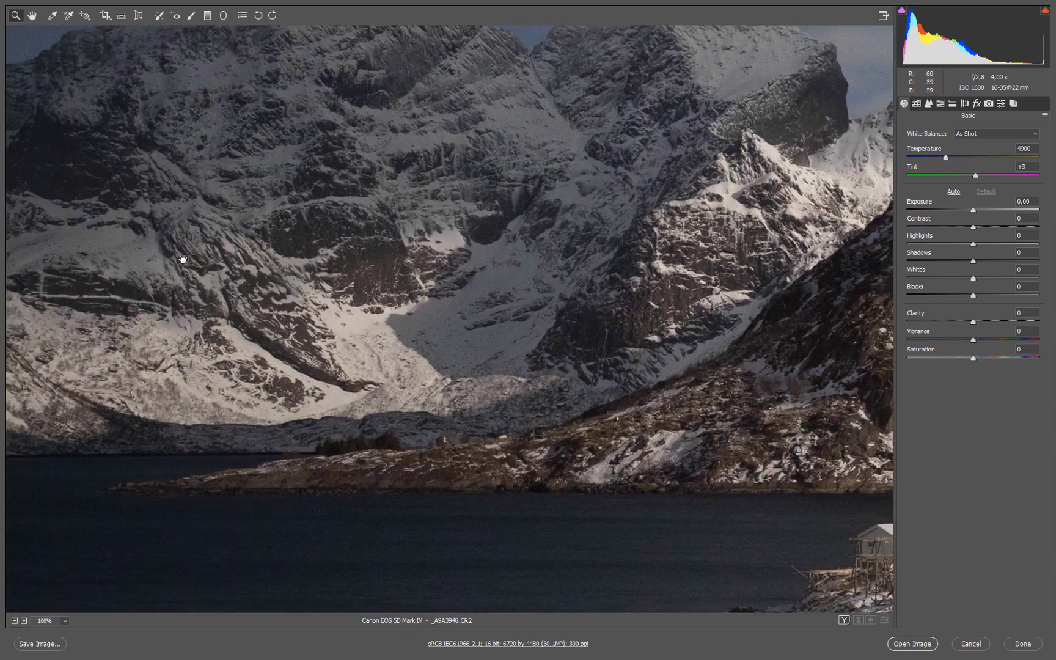
left_click_drag(181, 259, 523, 299)
scroll(450, 99, "down", 5)
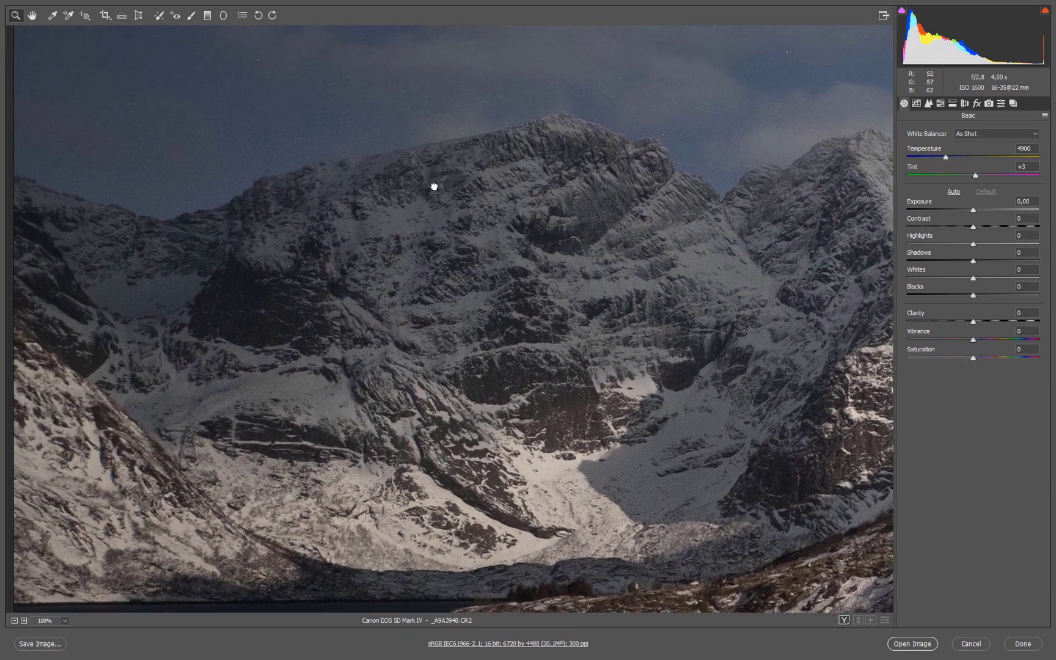
scroll(521, 375, "down", 2)
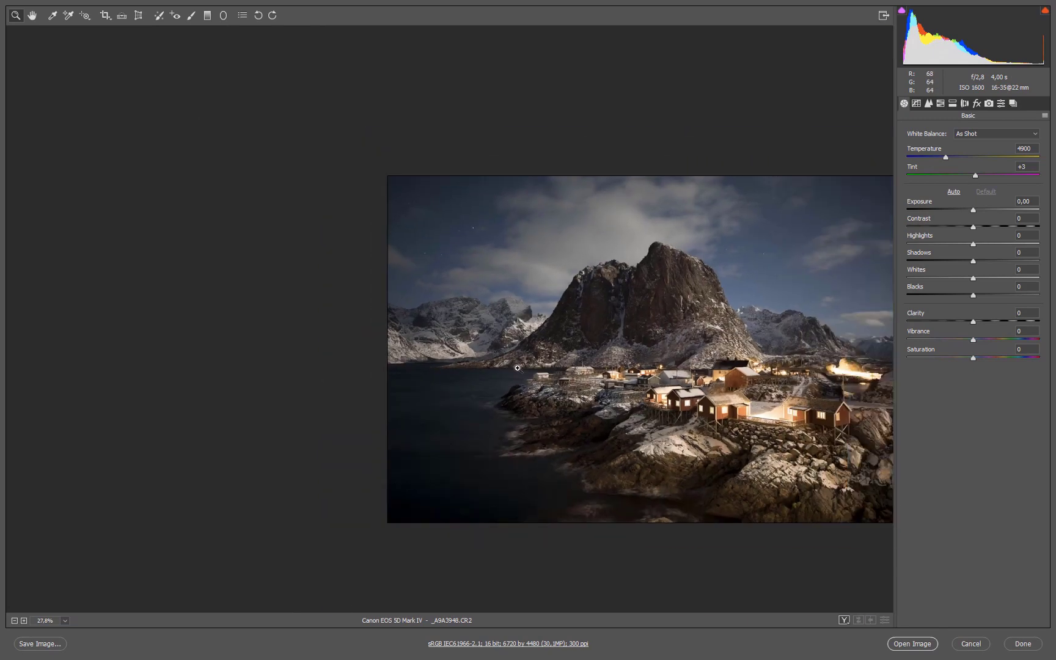
key("ctrl+0")
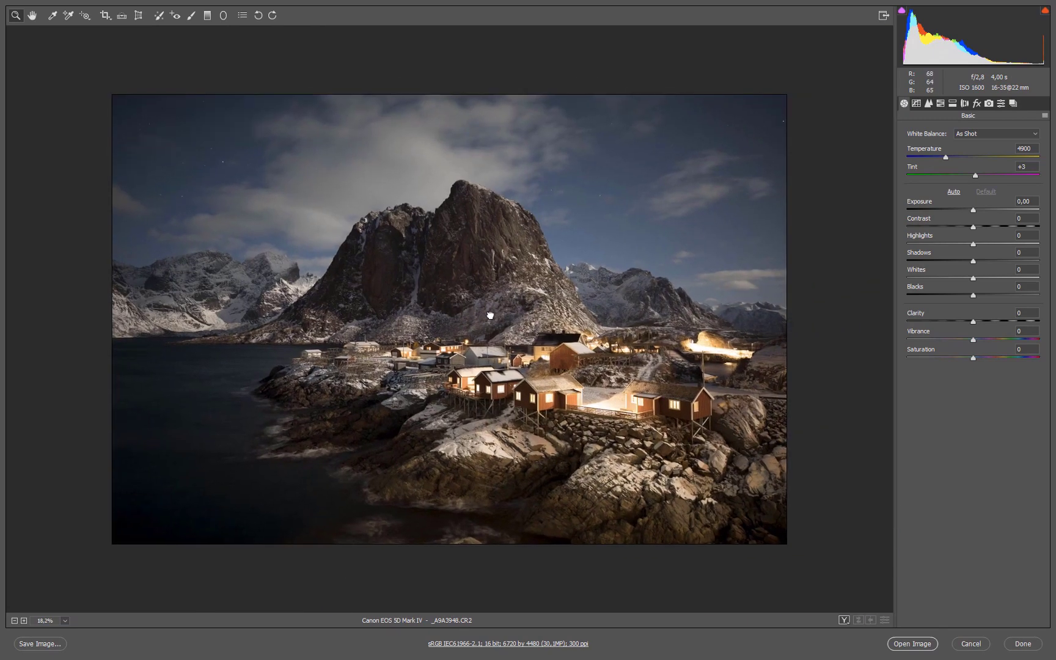
scroll(412, 348, "up", 2)
scroll(411, 348, "down", 2)
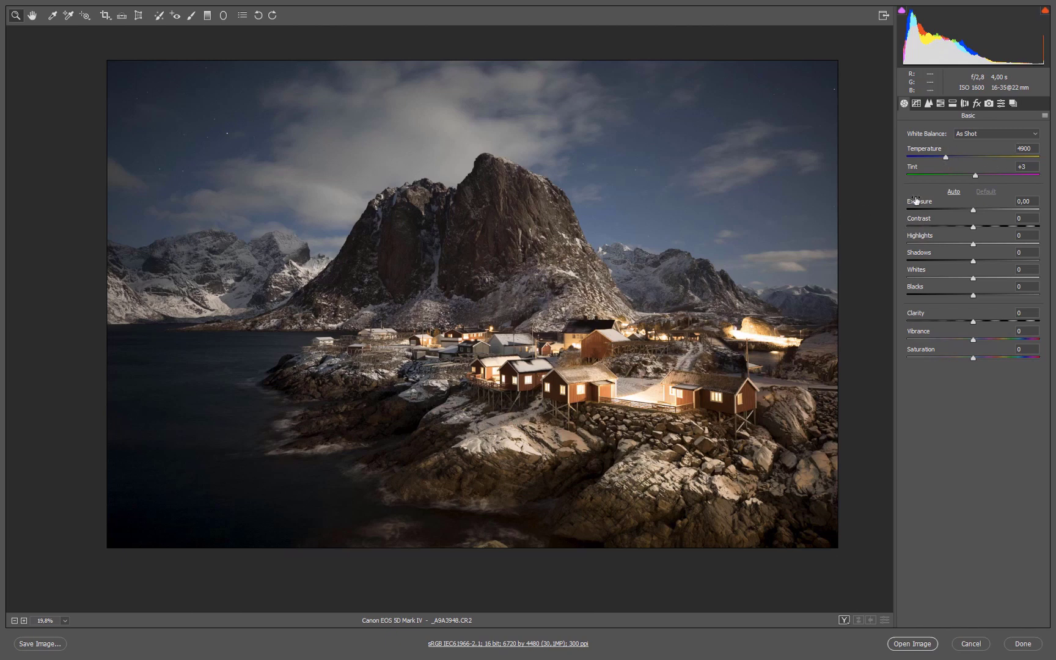
- Cool the white balance by setting Temperature to 3900 and Tint to +11
left_click_drag(945, 159, 936, 160)
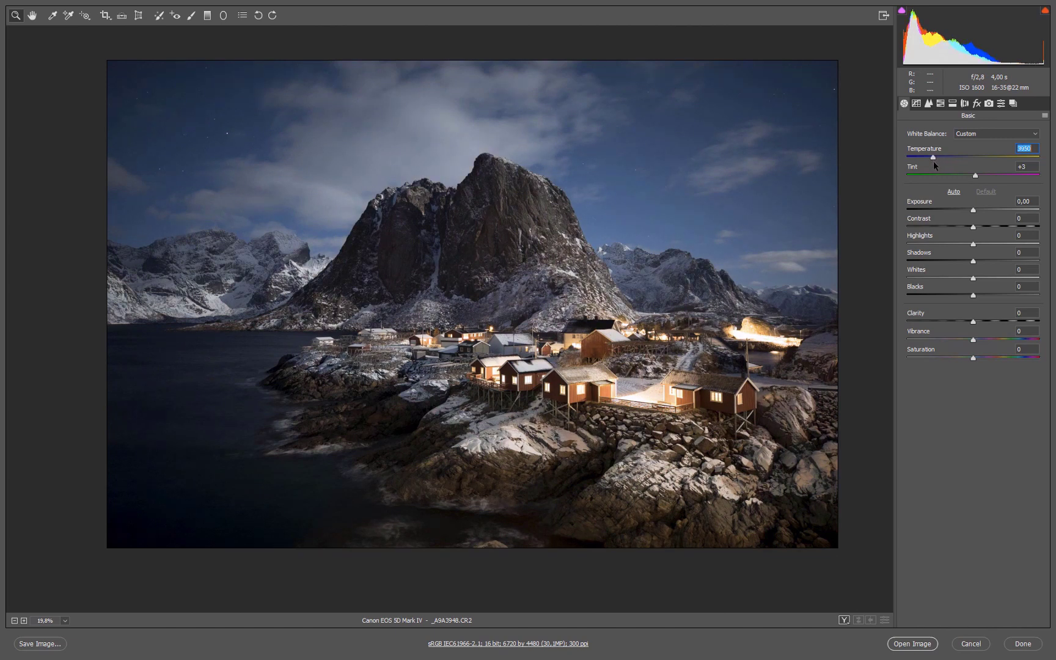
left_click_drag(932, 162, 932, 162)
left_click_drag(974, 176, 980, 176)
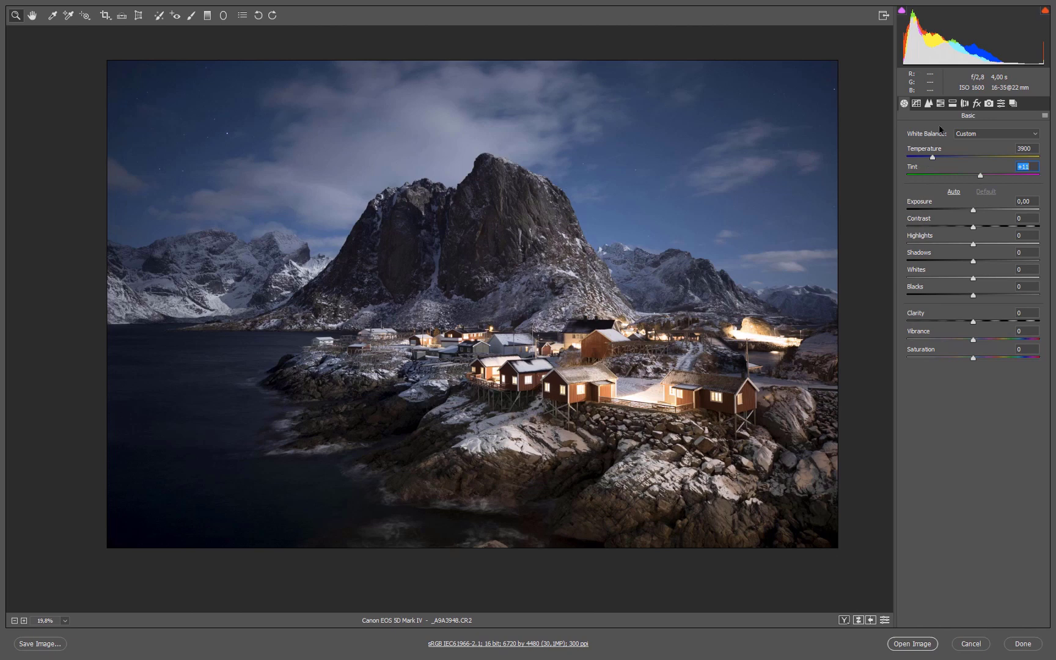
- Enable chromatic aberration removal in the lens corrections
left_click(965, 104)
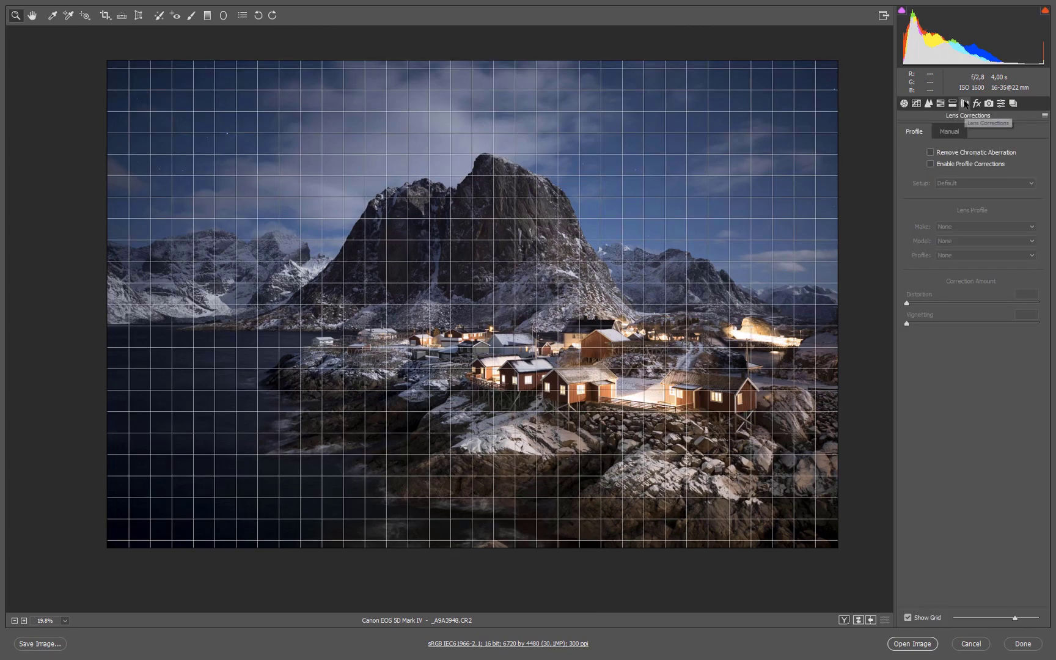
left_click(949, 153)
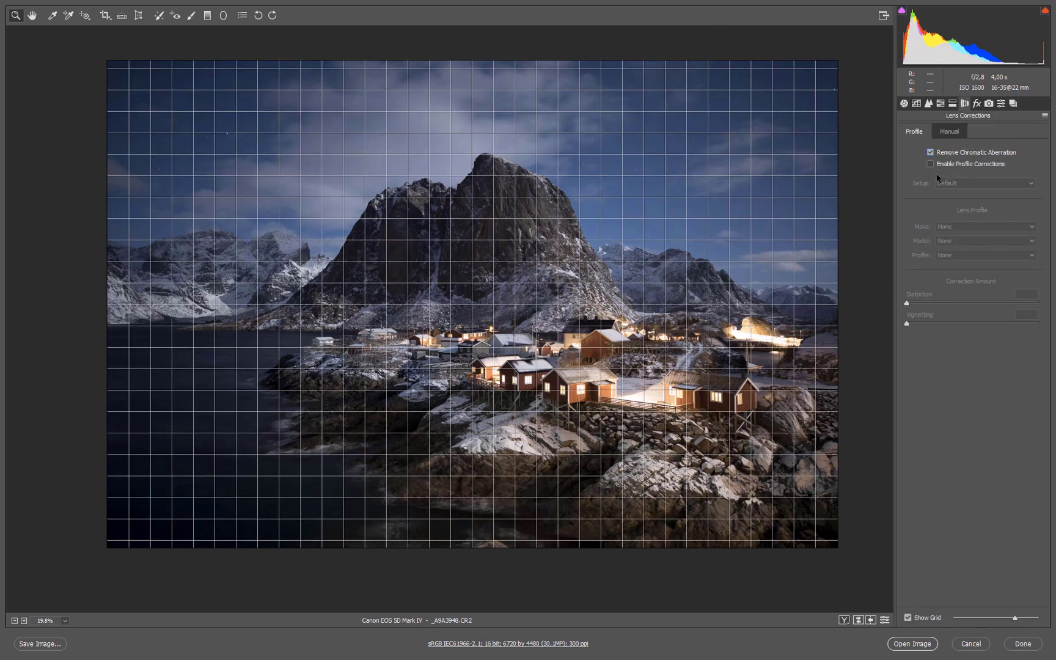
- Try the lens profile corrections by switching them on and off, leave them disabled, and return to the basic adjustments
left_click(950, 165)
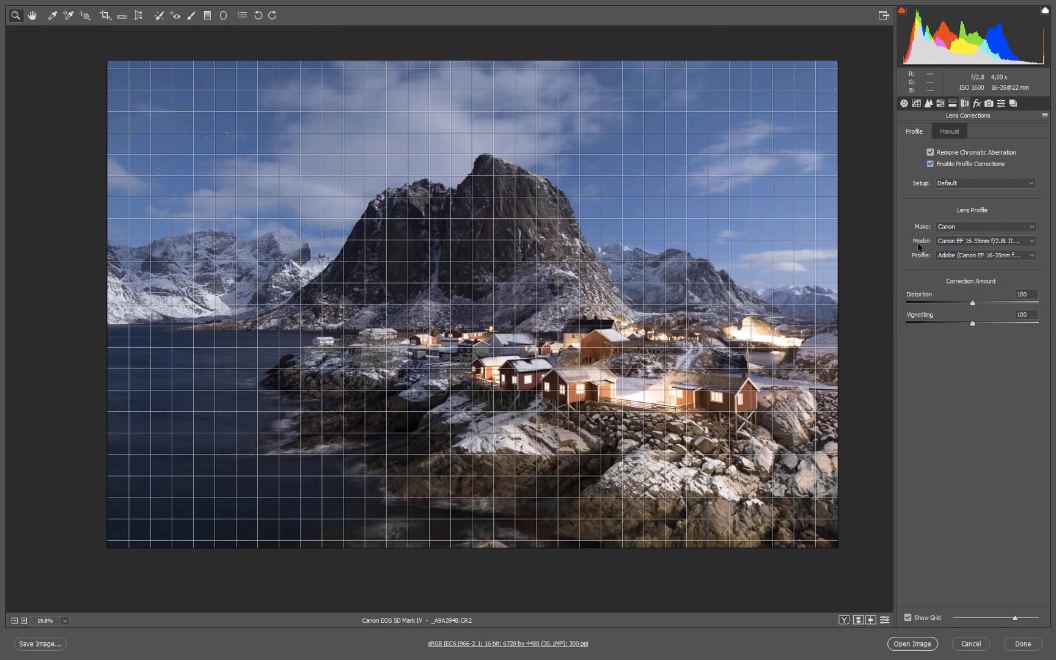
left_click(953, 165)
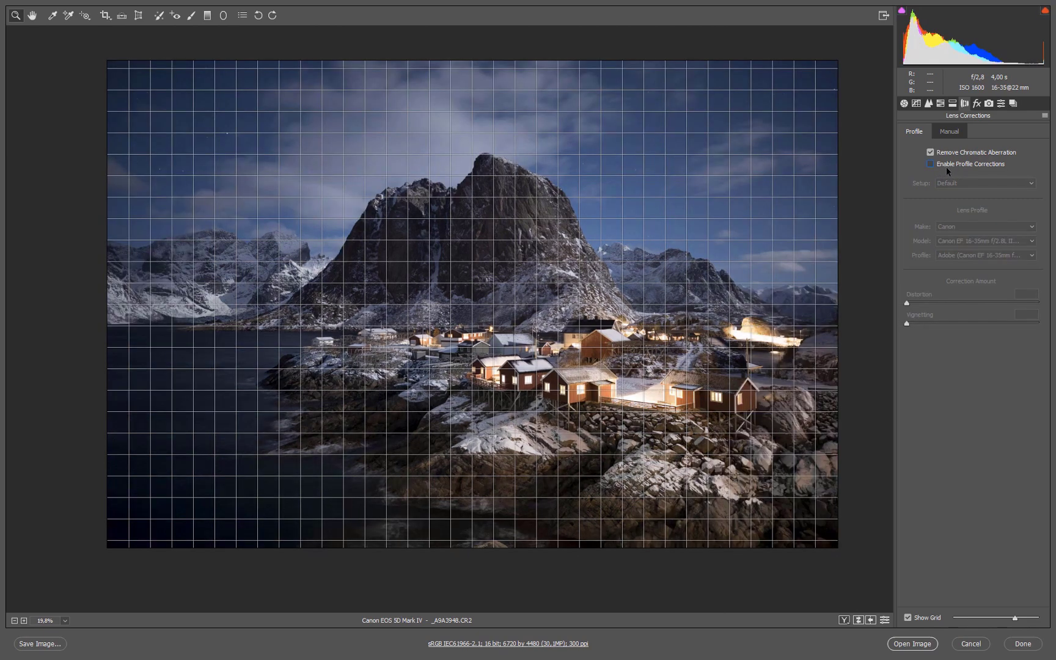
left_click(950, 165)
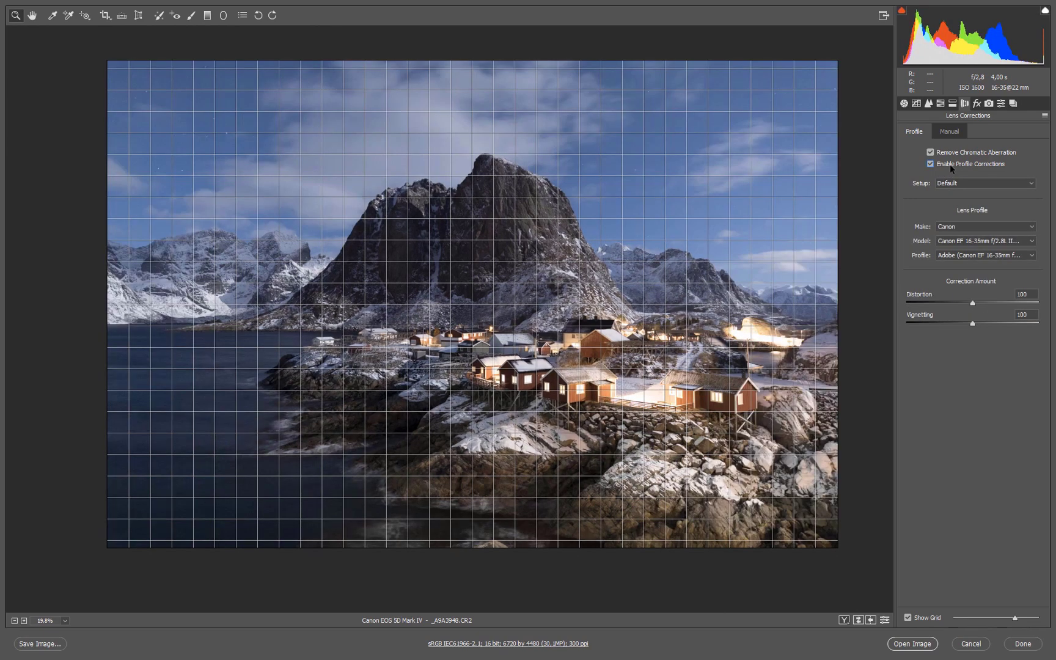
left_click(950, 165)
left_click(950, 170)
left_click(951, 166)
left_click(905, 104)
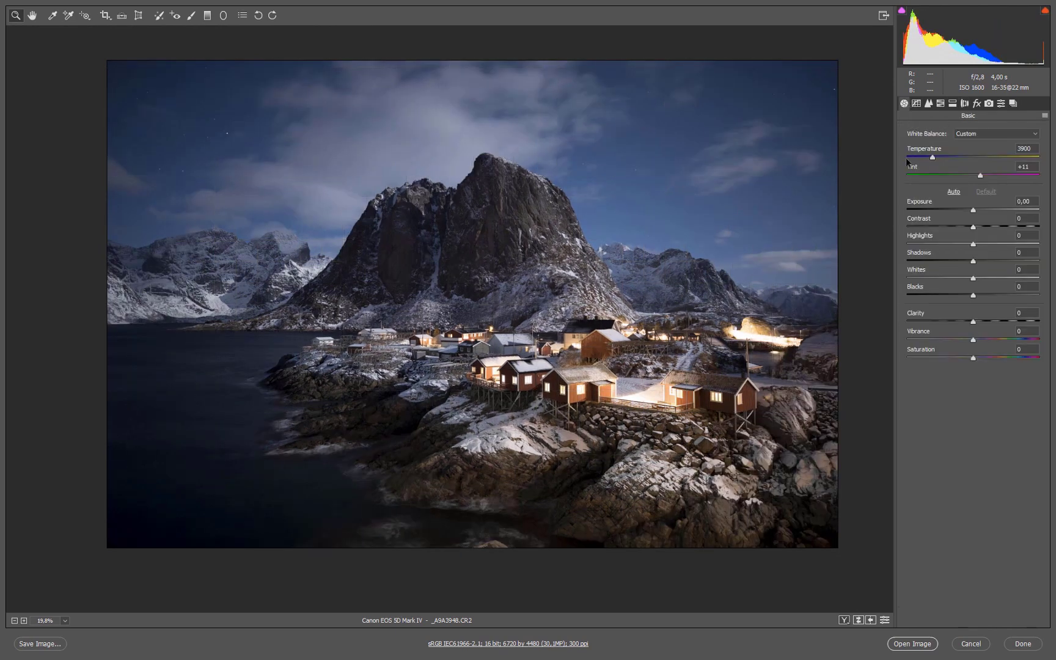
- Check the shadow and highlight clipping warnings on the image, and switch both off again
left_click(902, 11)
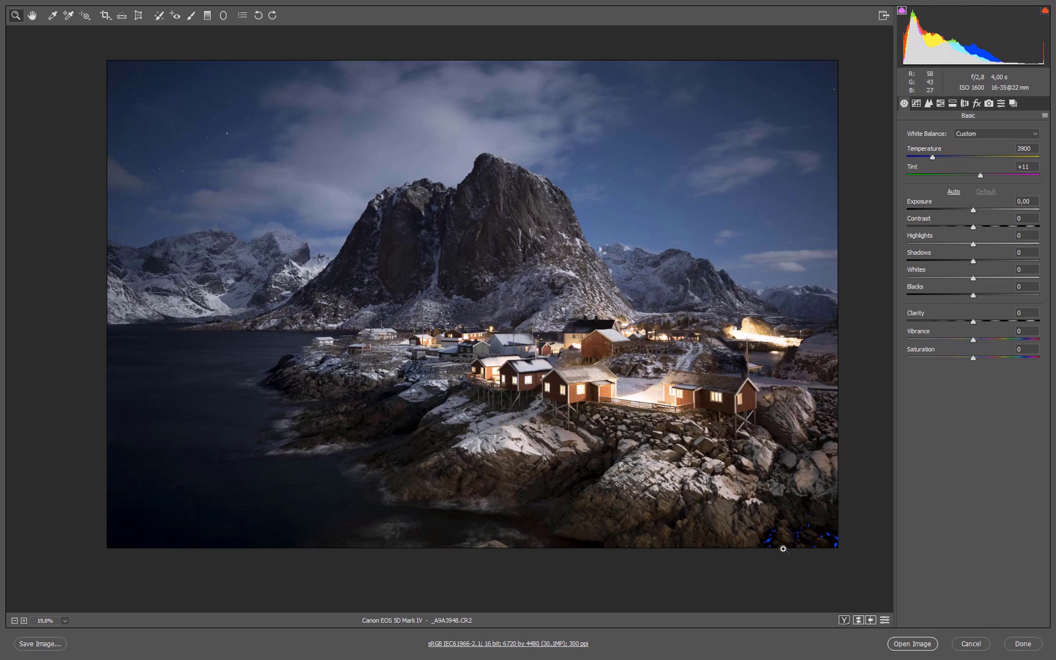
left_click(1045, 12)
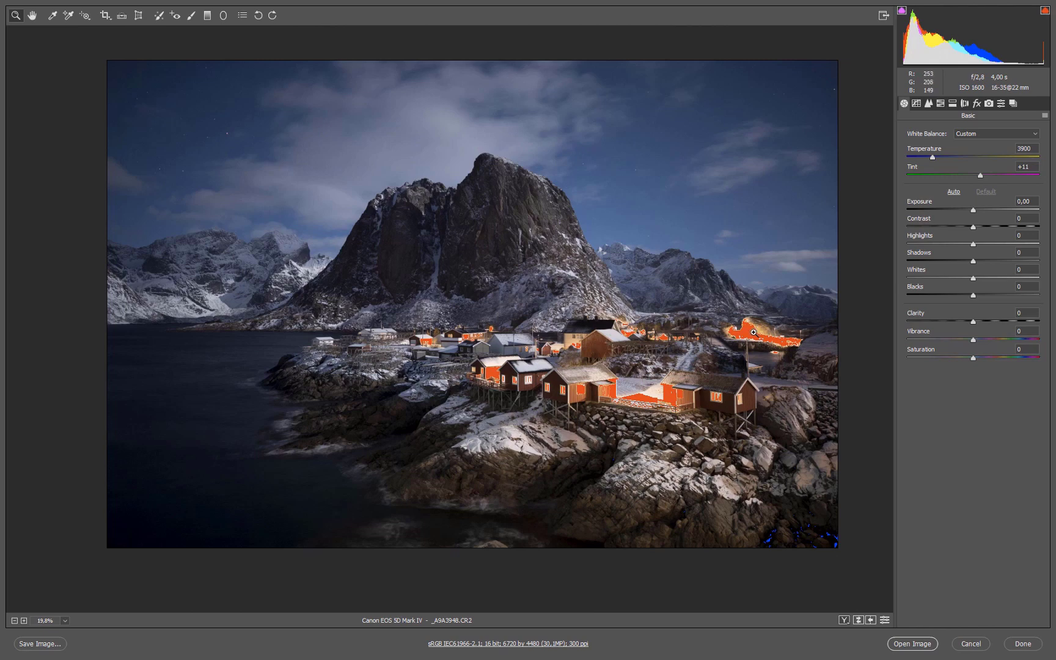
left_click(1045, 13)
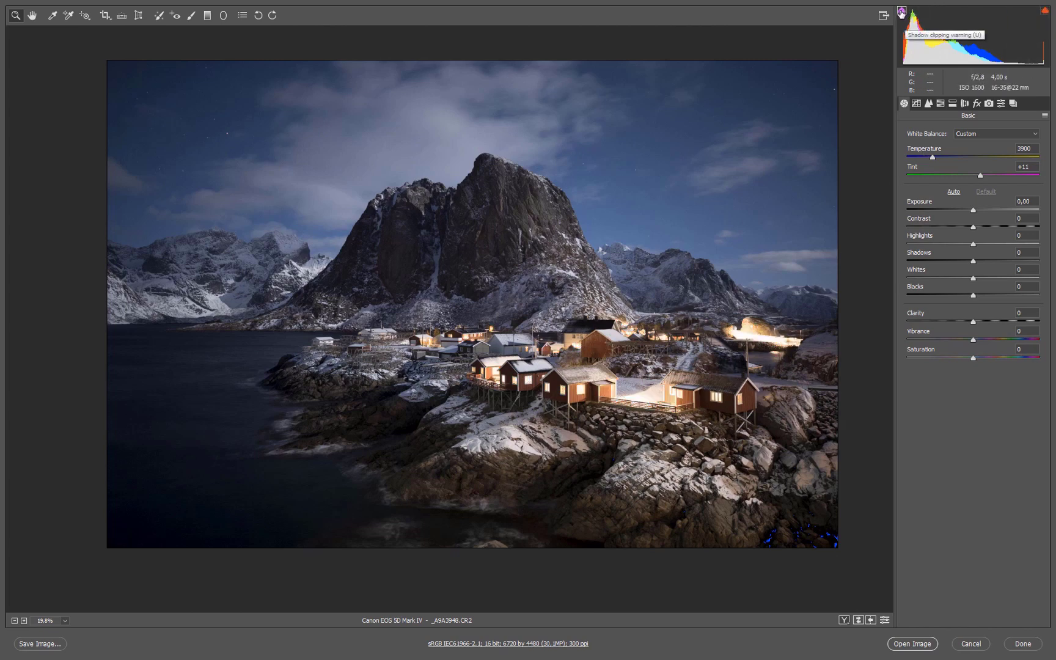
left_click(901, 11)
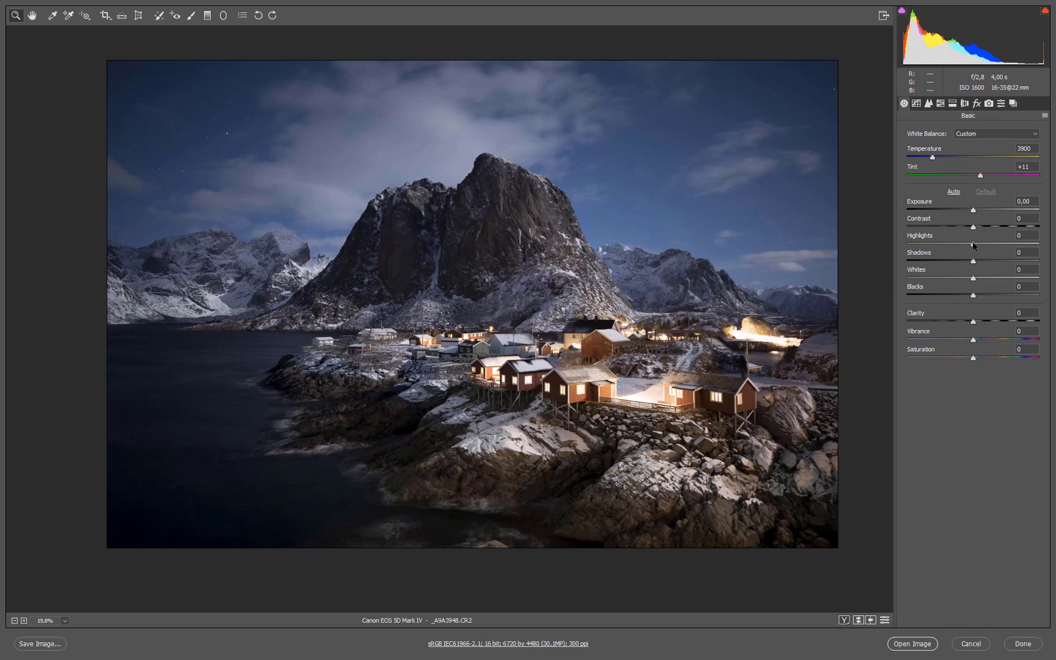
- Adjust the overall tone with Highlights at -19, Exposure at -0.35, Blacks at +27 and Shadows at +23
left_click_drag(975, 246, 910, 247)
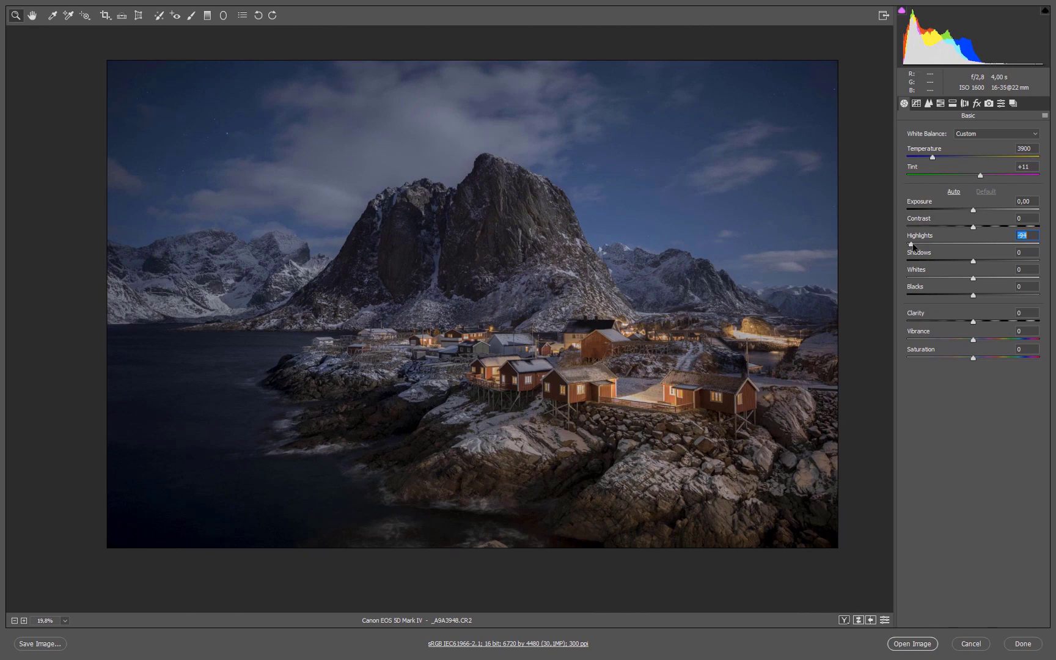
left_click_drag(913, 247, 958, 246)
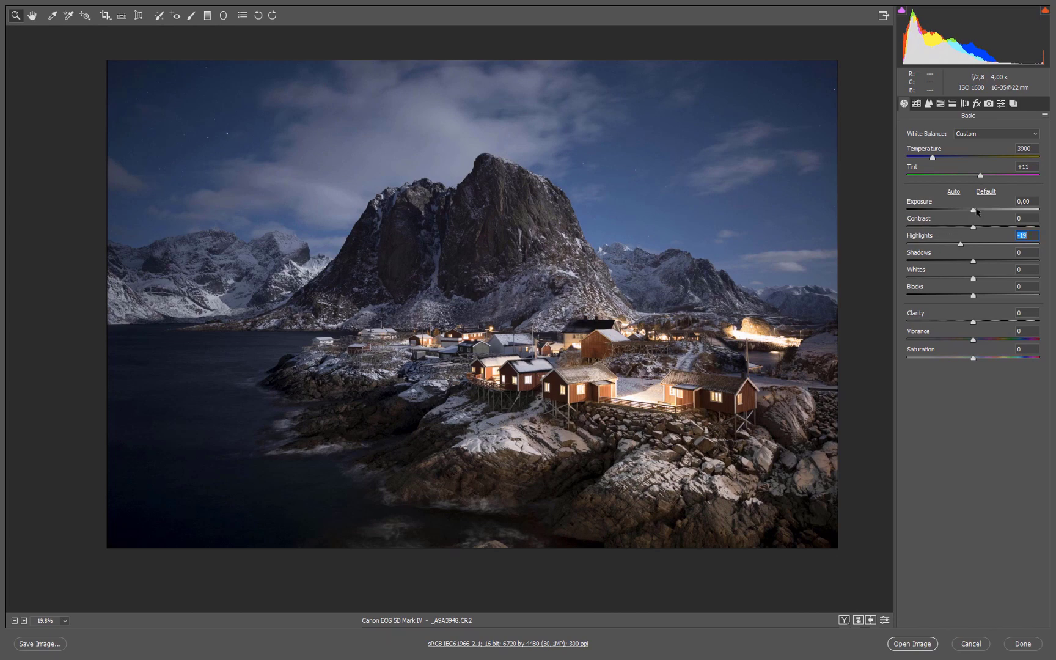
left_click_drag(976, 212, 972, 212)
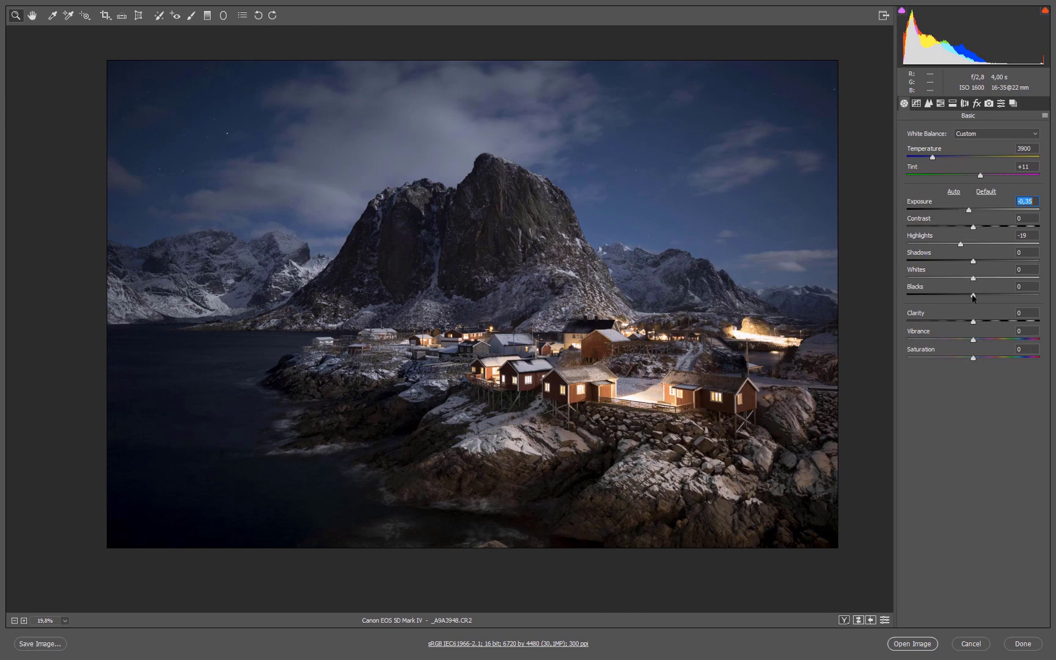
left_click_drag(972, 296, 991, 295)
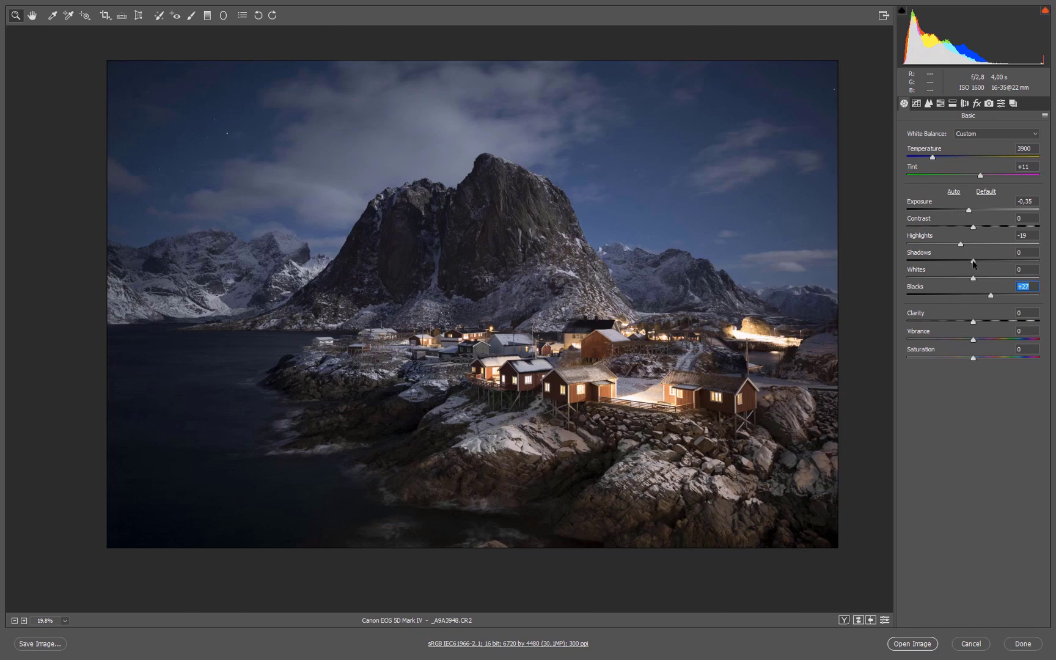
left_click_drag(973, 261, 995, 260)
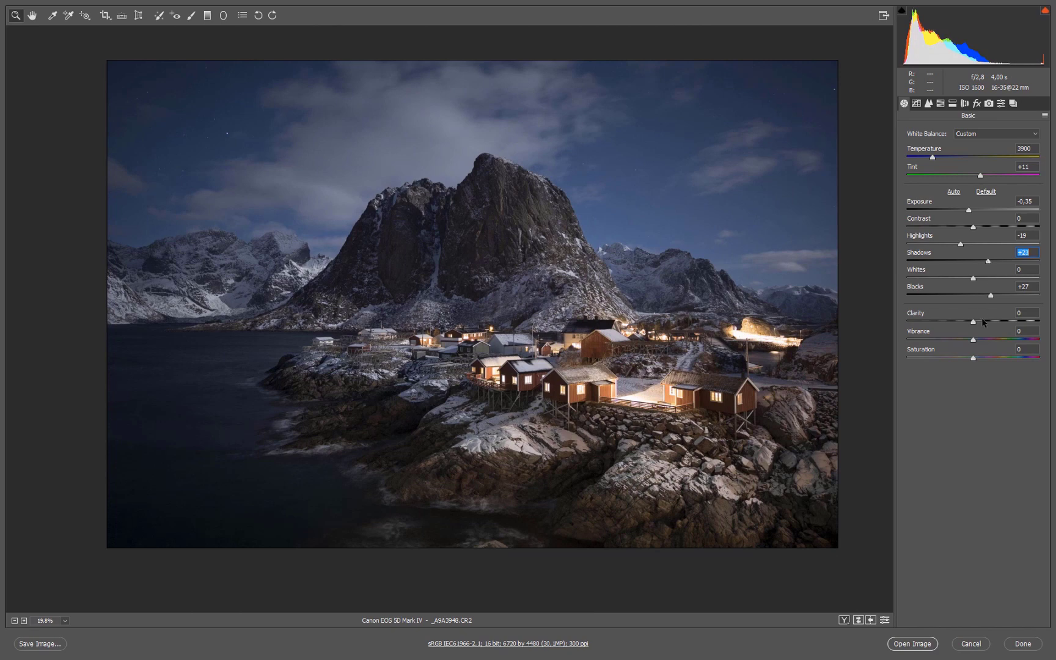
- Soften the image by setting Clarity to -11 and Contrast to -13
left_click_drag(975, 324, 958, 325)
mouse_move(967, 323)
left_mouse_down()
mouse_move(1000, 323)
mouse_move(967, 327)
left_mouse_up()
mouse_move(973, 227)
left_mouse_down()
mouse_move(995, 228)
mouse_move(964, 228)
left_mouse_up()
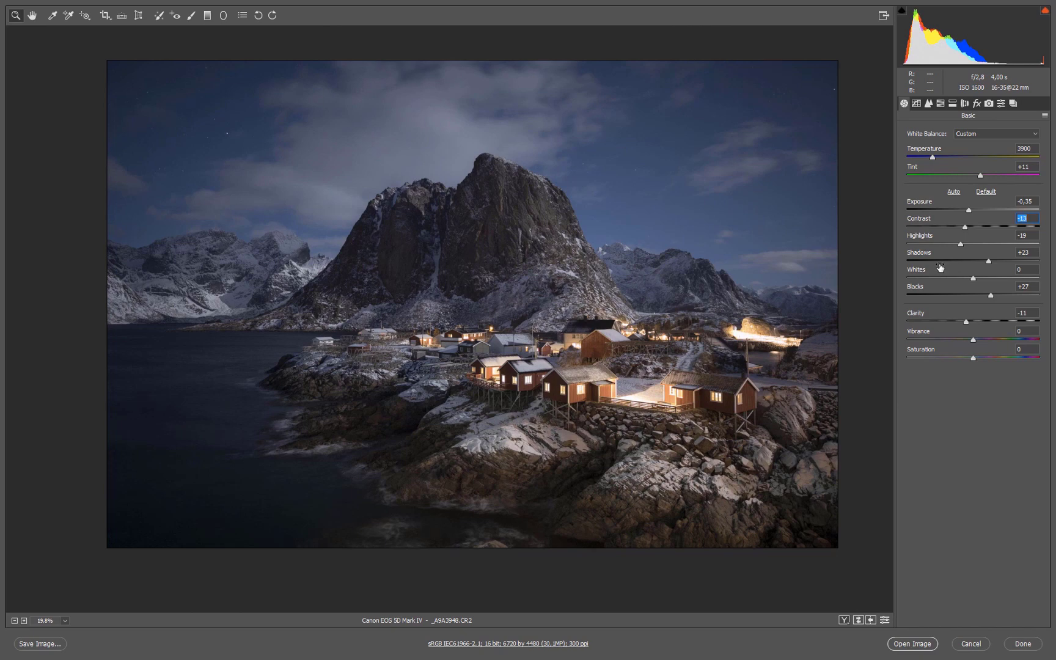
- Refine the basic adjustments with Exposure at -0.55, Highlights at -13 and Tint at +15
left_click_drag(969, 210, 965, 247)
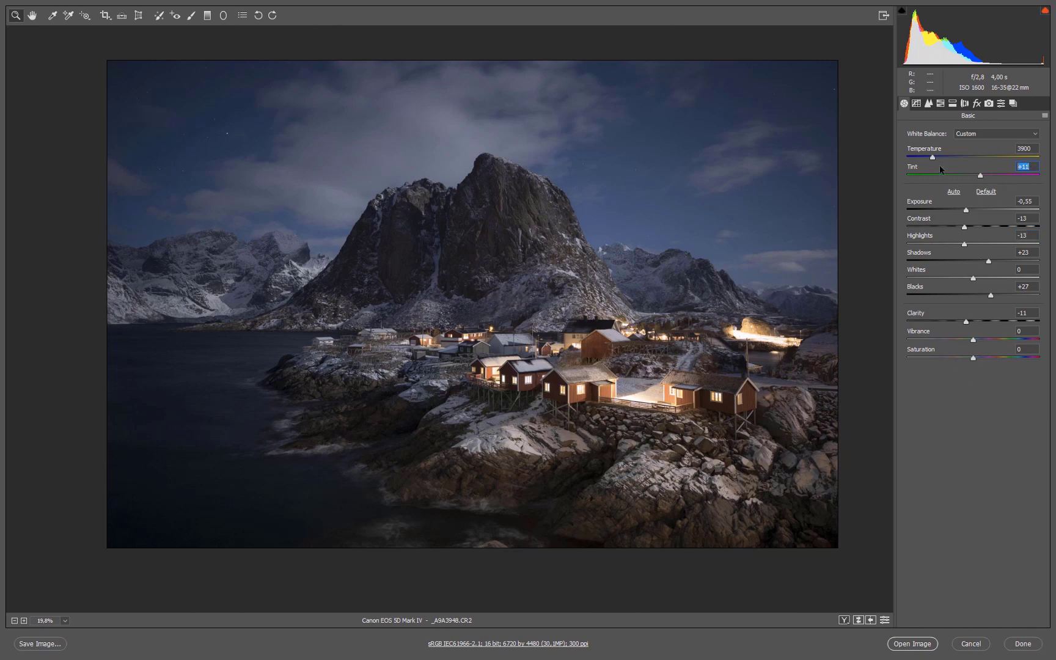
type("15")
key("Return")
- Reset Exposure, Contrast, Highlights and Shadows to 0 for a new graduated filter
left_click(207, 17)
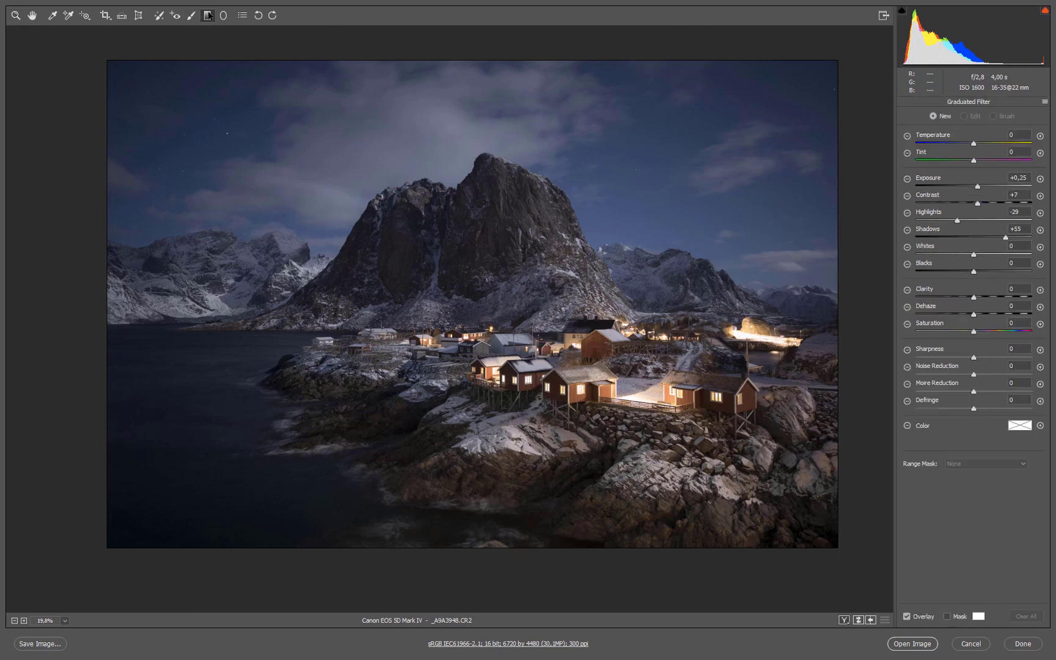
double_click(974, 185)
double_click(977, 203)
double_click(957, 220)
double_click(1005, 237)
- Add a slightly tilted graduated filter with Tint +11, fading from the foreground rocks up to the red cabins
left_click_drag(974, 160, 976, 160)
left_click_drag(645, 487, 633, 408)
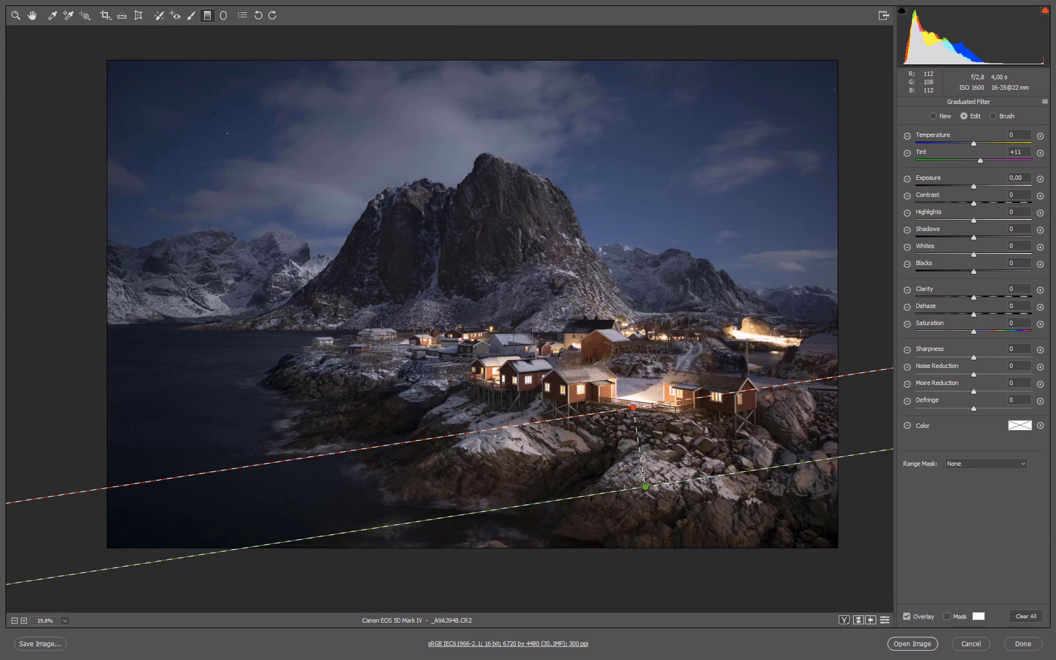
left_click_drag(645, 487, 650, 503)
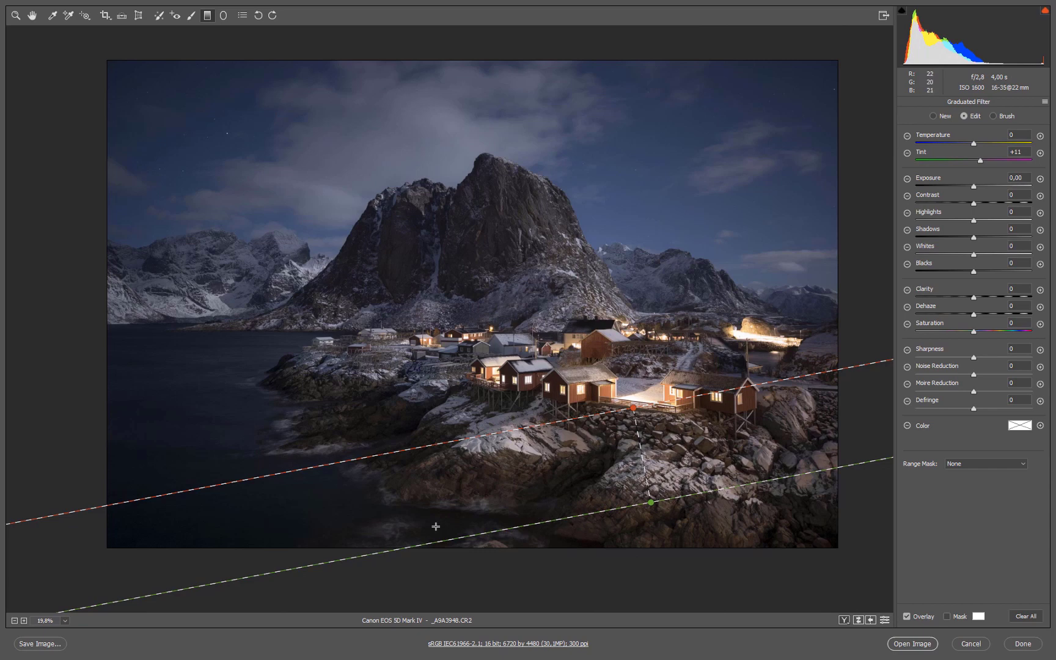
- Raise the foreground graduated filter's Tint to +19 and move its fading end up onto the lit cabins
left_click(982, 161)
left_click_drag(652, 503, 650, 490)
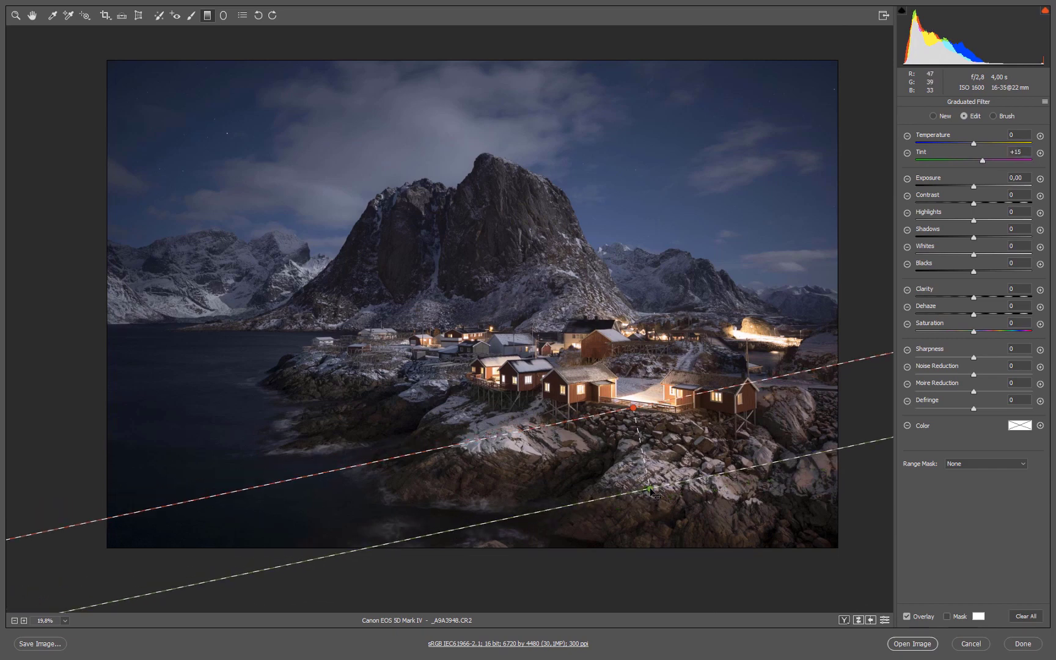
left_click_drag(635, 408, 635, 389)
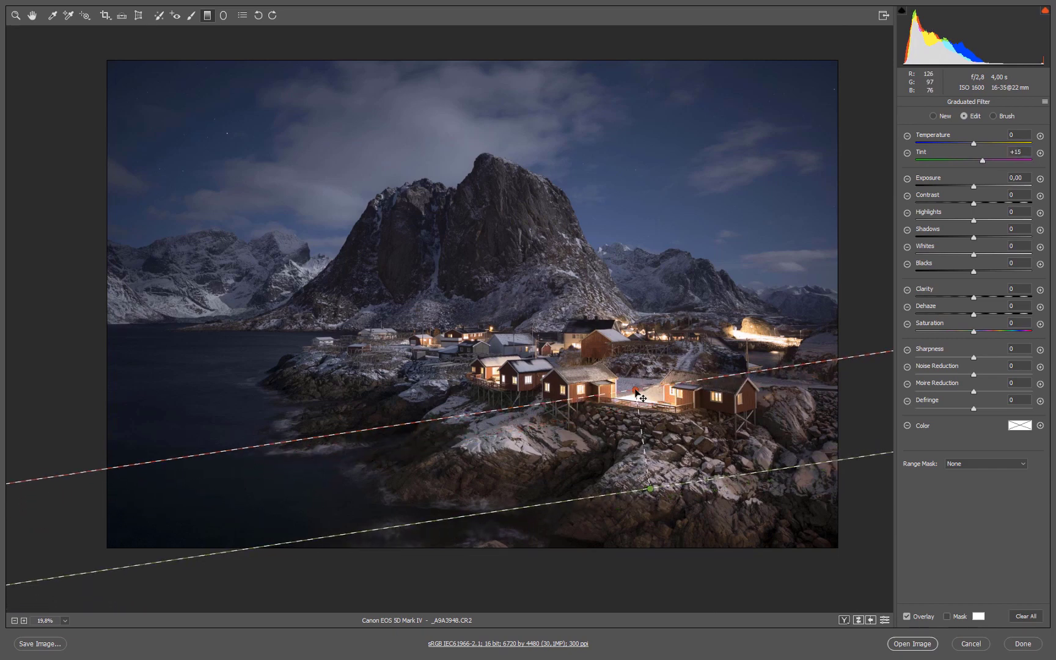
left_click_drag(984, 159, 1003, 159)
left_click_drag(991, 163, 986, 169)
left_click_drag(651, 489, 650, 496)
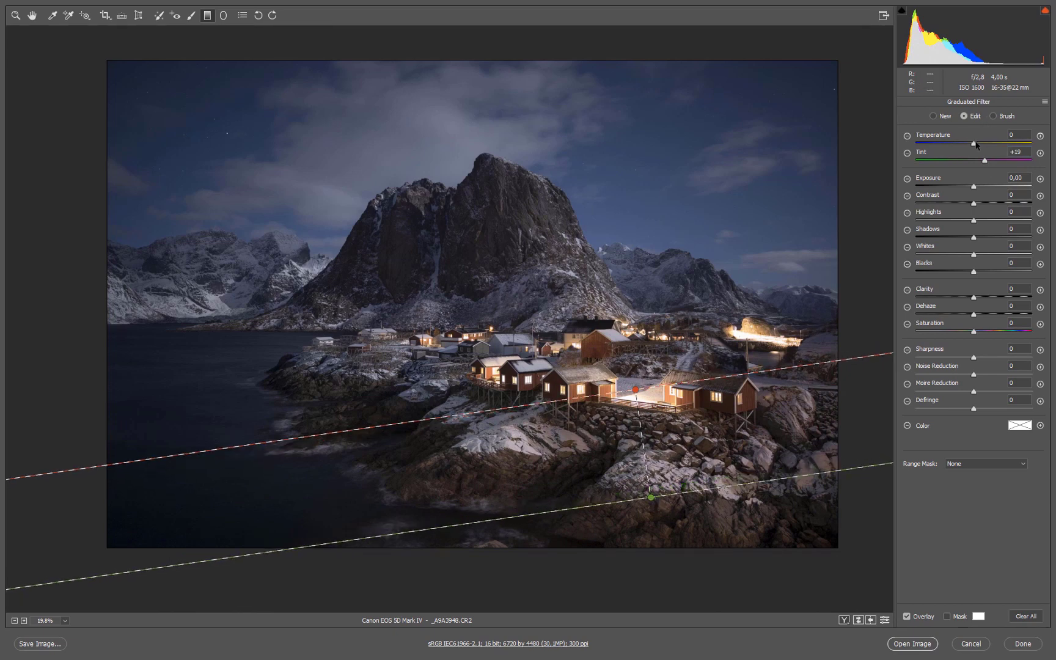
- Set the graduated filter's Temperature to -15 and shift both ends of its gradient higher up the rocks and cabins
left_click_drag(975, 145, 965, 144)
left_click_drag(635, 389, 636, 375)
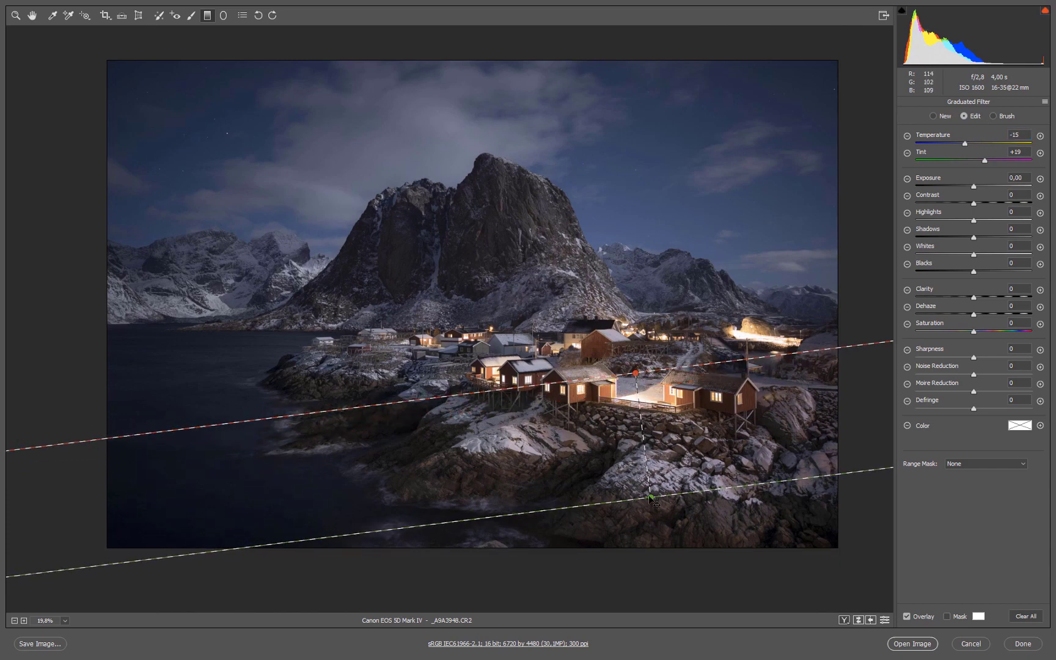
left_click_drag(652, 501, 650, 481)
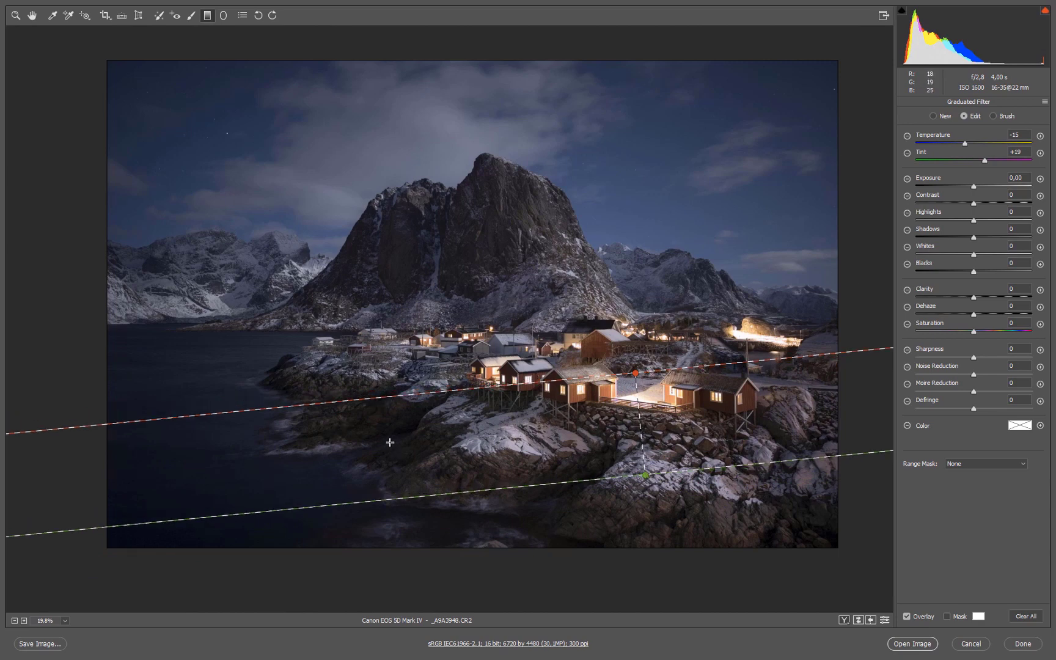
left_click(16, 15)
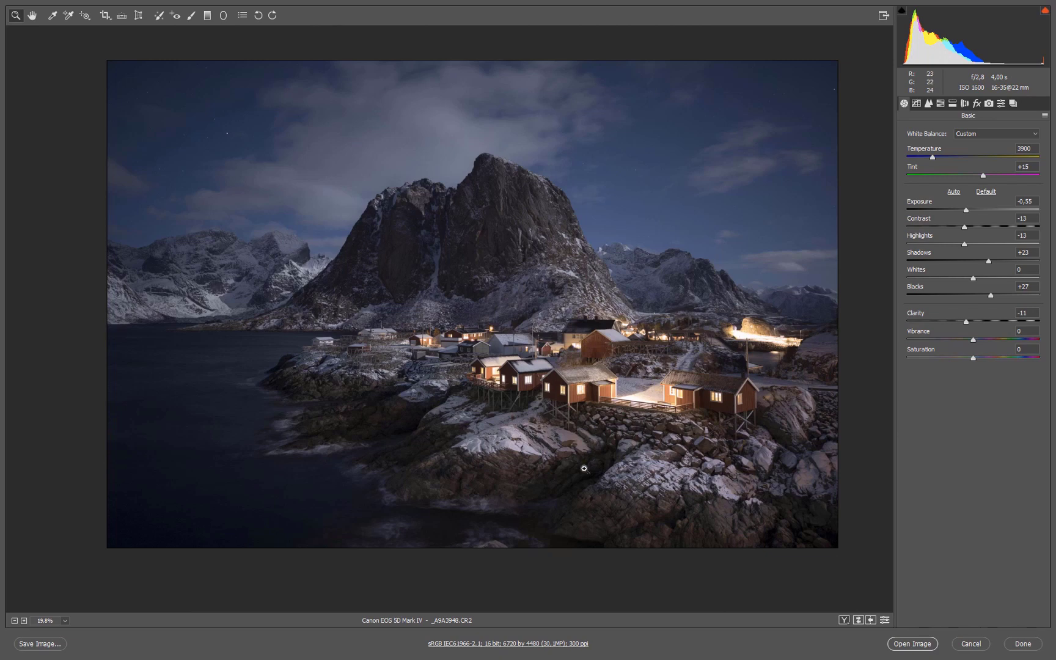
- Add a second graduated filter with Whites +49 and Temperature and Tint at 0, fading from the mountain's summit down to the cabins
left_click(208, 15)
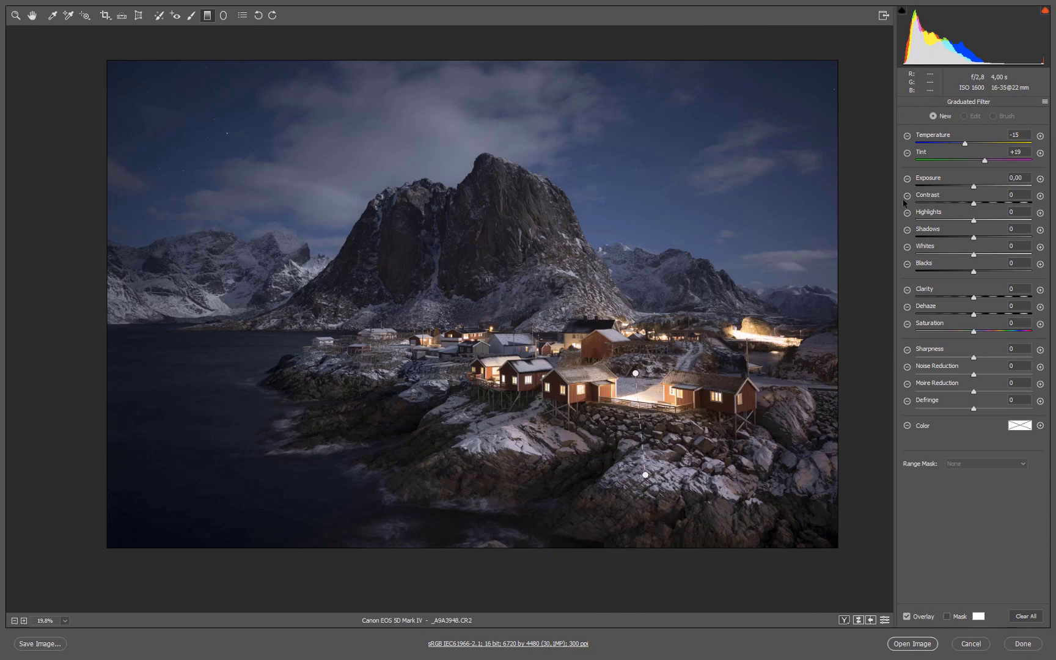
left_click(964, 144)
double_click(964, 144)
left_click_drag(973, 257, 996, 256)
left_click_drag(421, 207, 448, 383)
left_click_drag(999, 258, 1006, 256)
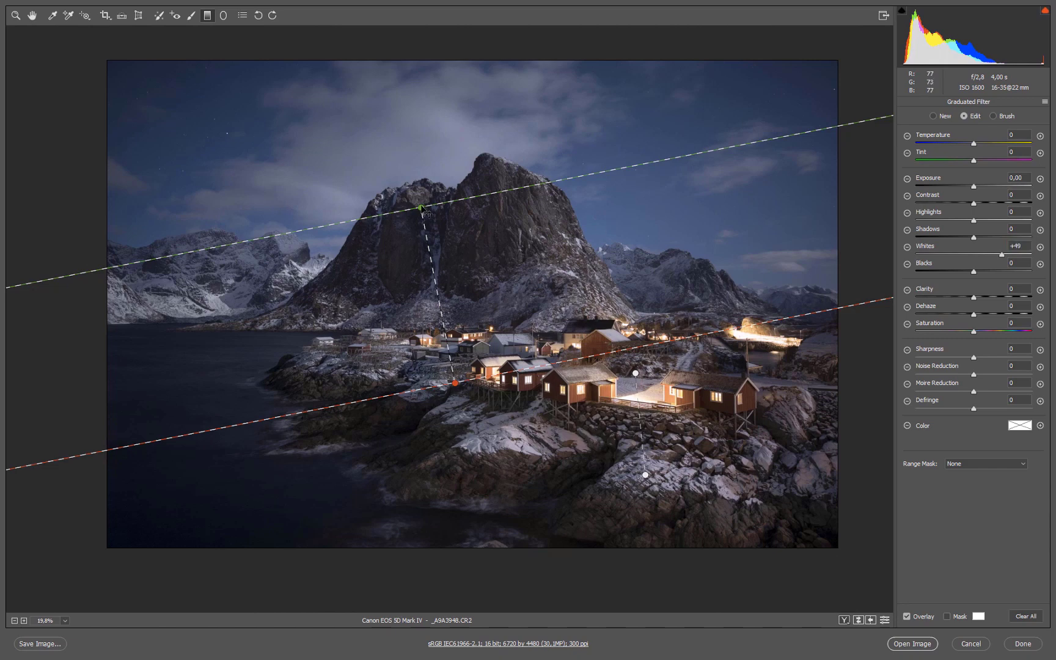
mouse_move(421, 208)
left_mouse_down()
mouse_move(410, 203)
mouse_move(420, 201)
left_mouse_up()
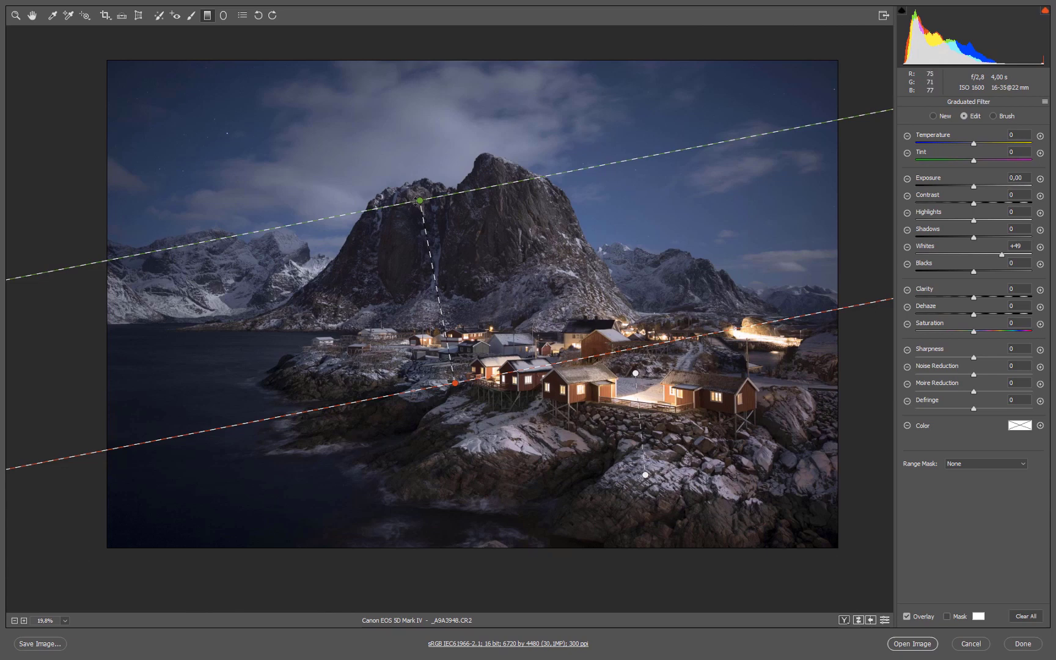
left_click_drag(420, 201, 412, 177)
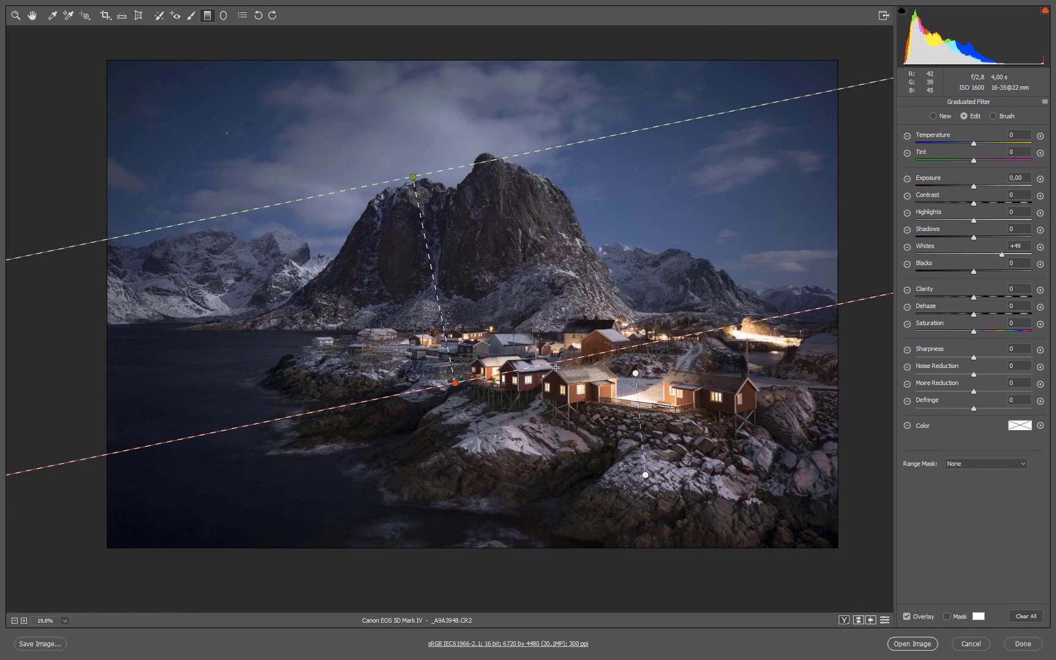
- Place a large radial filter centred on the distant snowy mountains, reaching across to the main peak
left_click(226, 16)
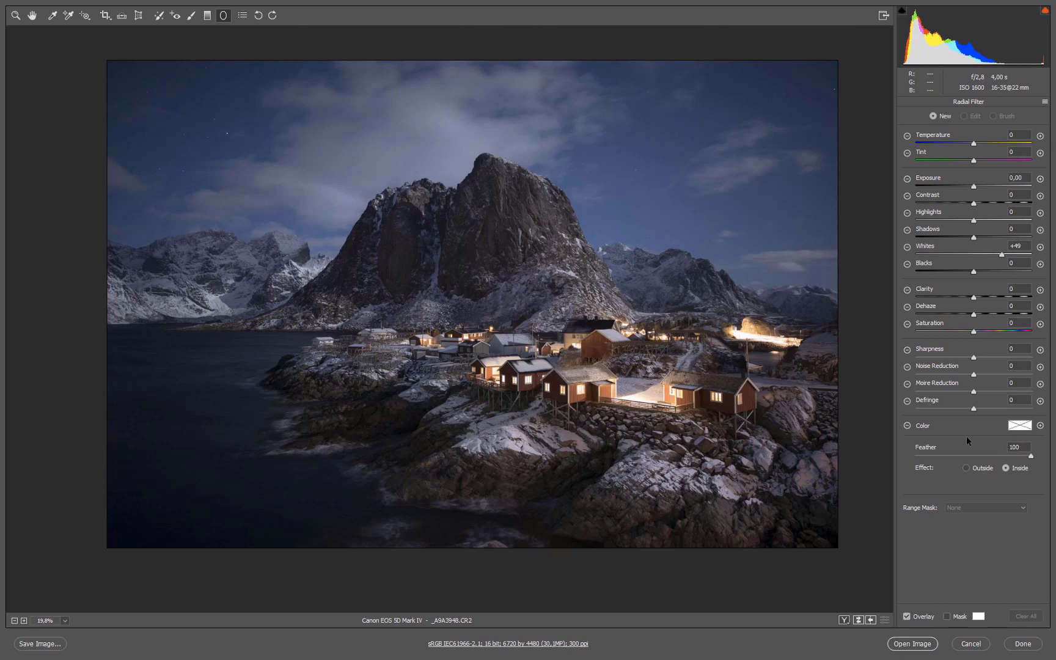
mouse_move(131, 235)
left_mouse_down()
mouse_move(256, 318)
mouse_move(342, 339)
left_mouse_up()
left_click_drag(134, 232, 195, 250)
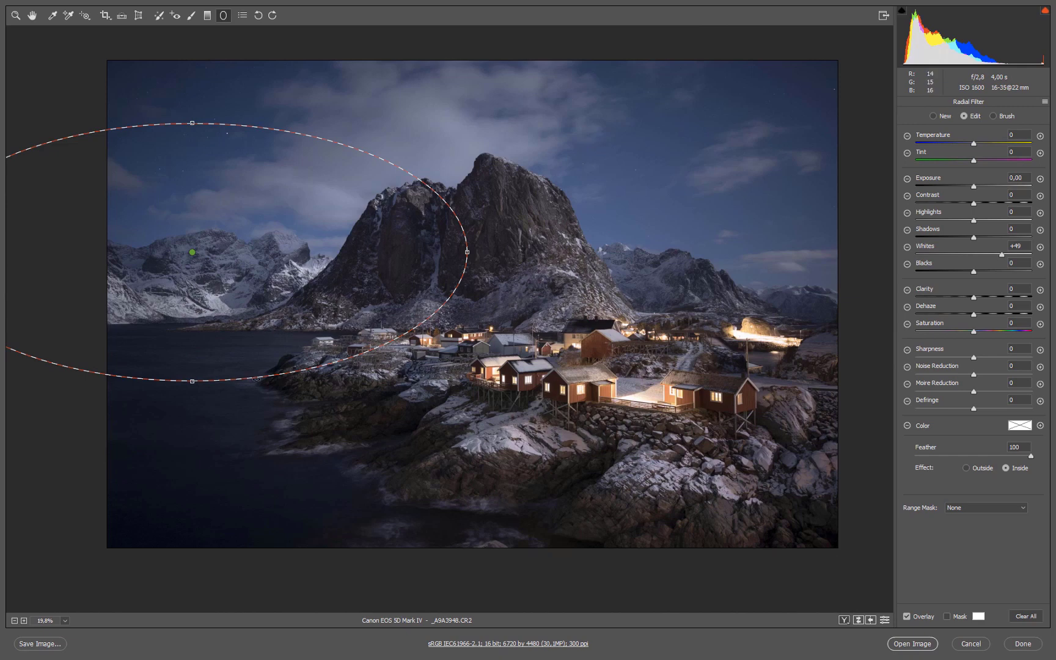
left_click_drag(192, 123, 192, 116)
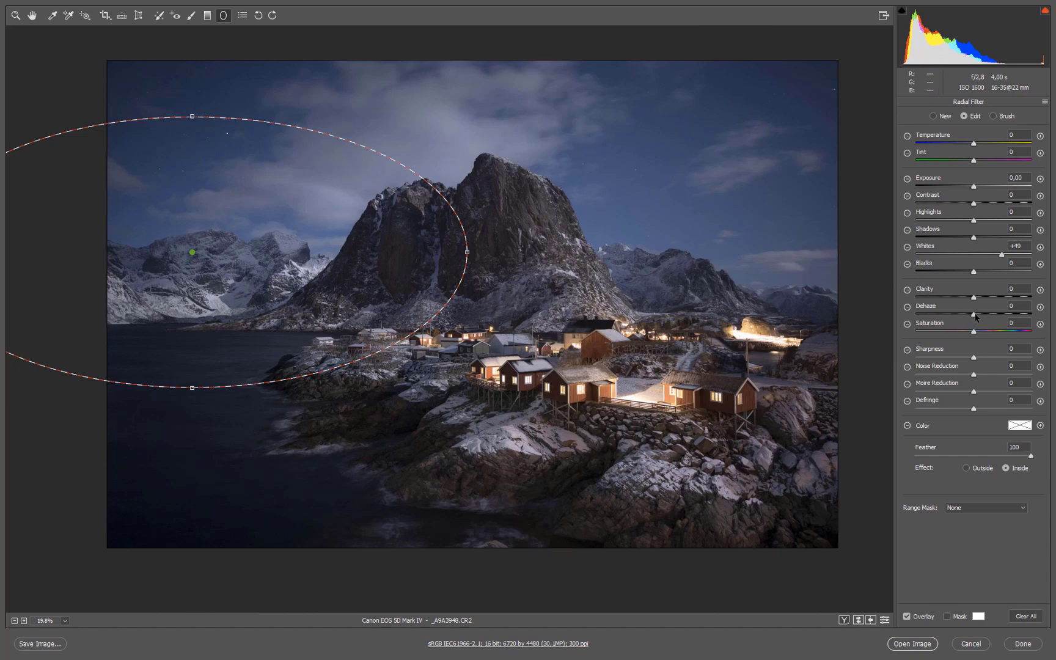
- Try Temperature -13, Tint -9, Exposure +0.40, Whites +10, Dehaze -10 and Saturation -10 in the radial filter
mouse_move(975, 316)
left_mouse_down()
mouse_move(954, 318)
mouse_move(966, 316)
left_mouse_up()
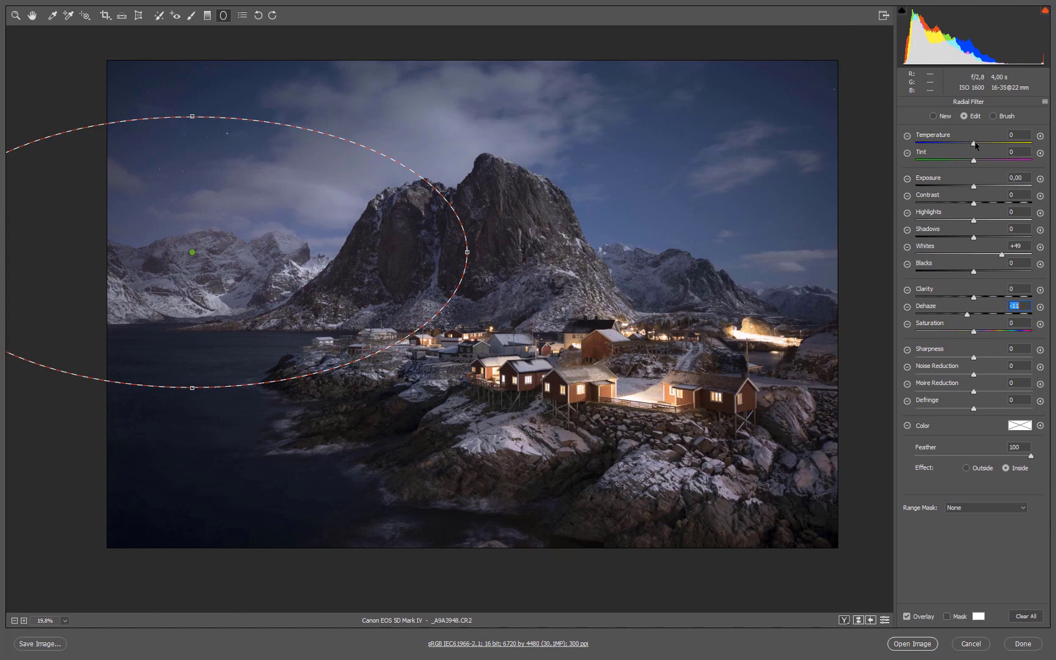
mouse_move(975, 142)
left_mouse_down()
mouse_move(959, 144)
mouse_move(967, 162)
mouse_move(958, 162)
mouse_move(970, 160)
left_mouse_up()
mouse_move(976, 334)
left_mouse_down()
mouse_move(958, 333)
mouse_move(969, 333)
mouse_move(969, 317)
left_mouse_up()
left_click(967, 315)
left_click_drag(1002, 255, 980, 259)
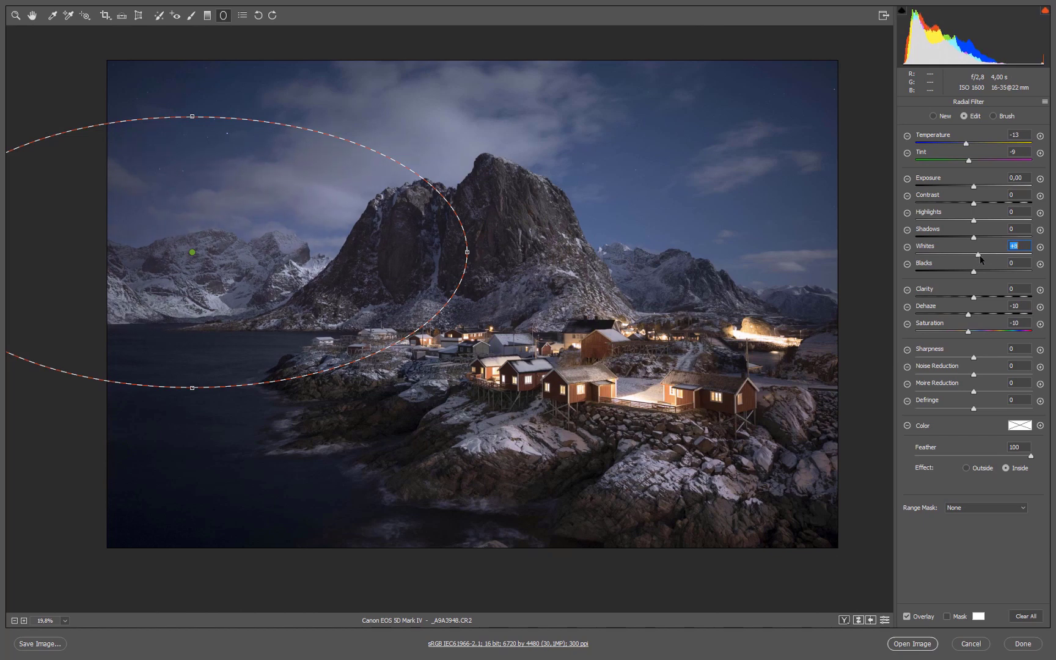
left_click_drag(974, 186, 978, 189)
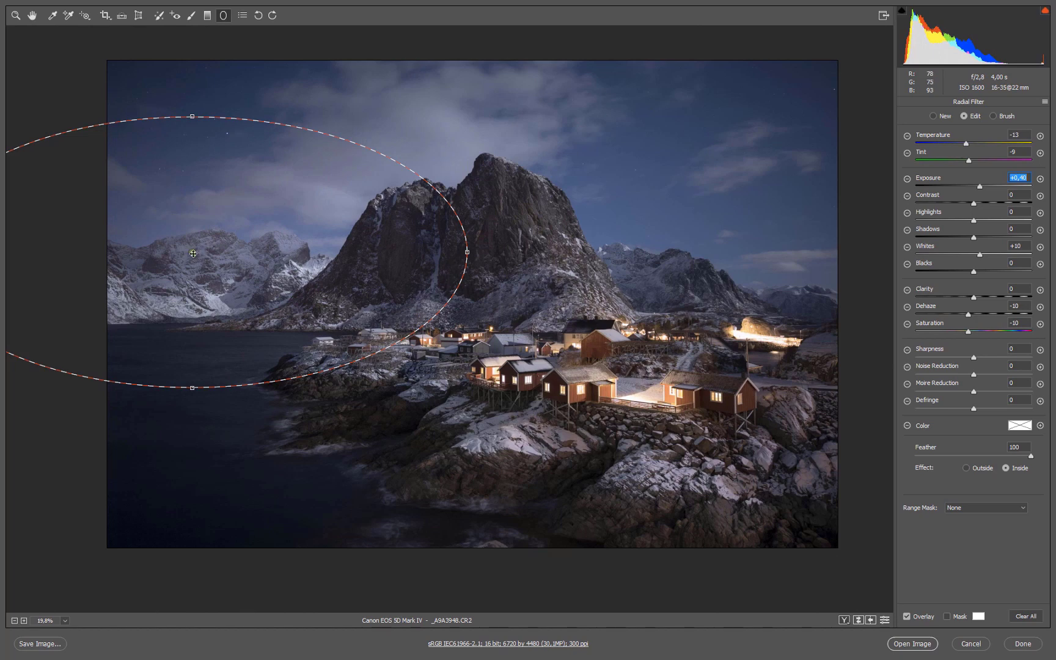
- Stretch the radial filter taller into the sky and water, with Temperature at -29 and Saturation at -17
left_click_drag(198, 249, 199, 255)
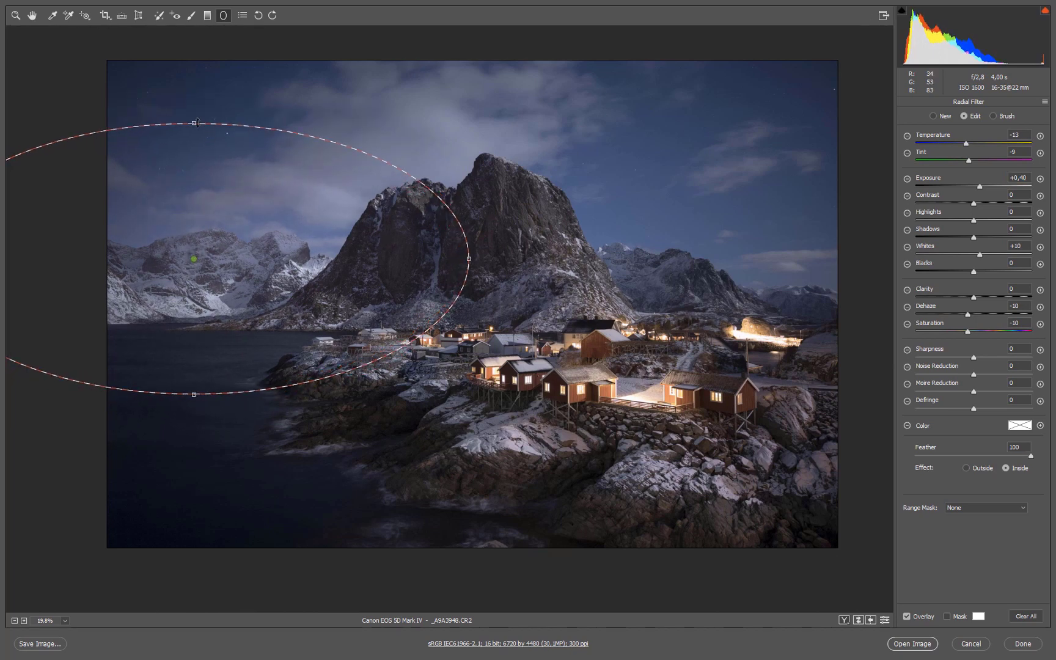
left_click_drag(197, 123, 198, 82)
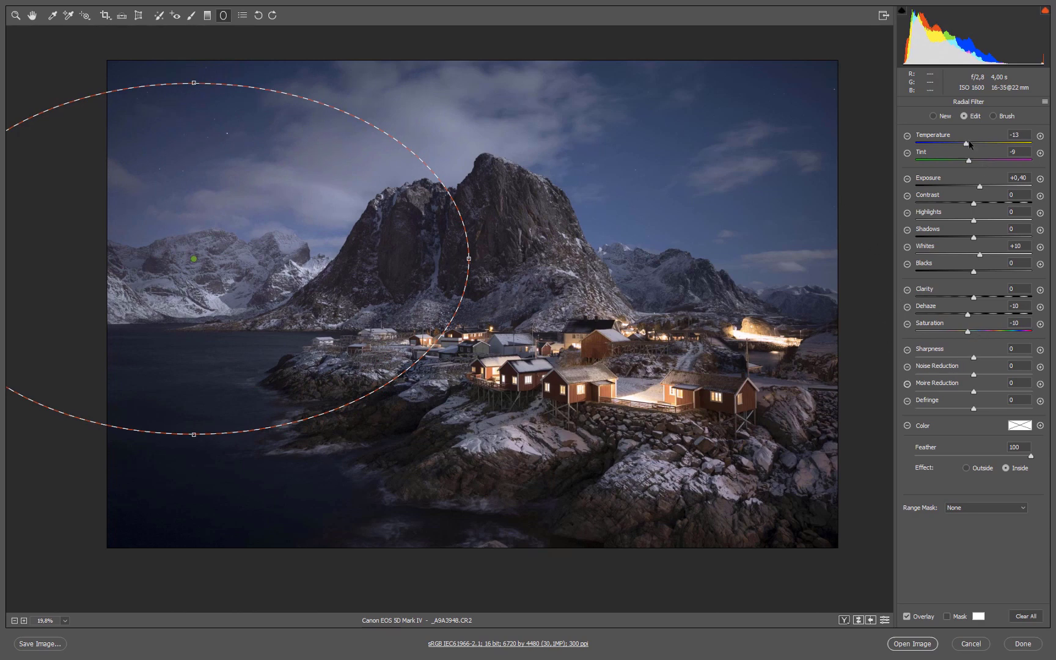
mouse_move(966, 142)
left_mouse_down()
mouse_move(947, 148)
mouse_move(958, 148)
left_mouse_up()
left_click_drag(967, 333, 963, 325)
- Compare Dehaze at 0 and -14 in the radial filter and delete the filter
double_click(968, 314)
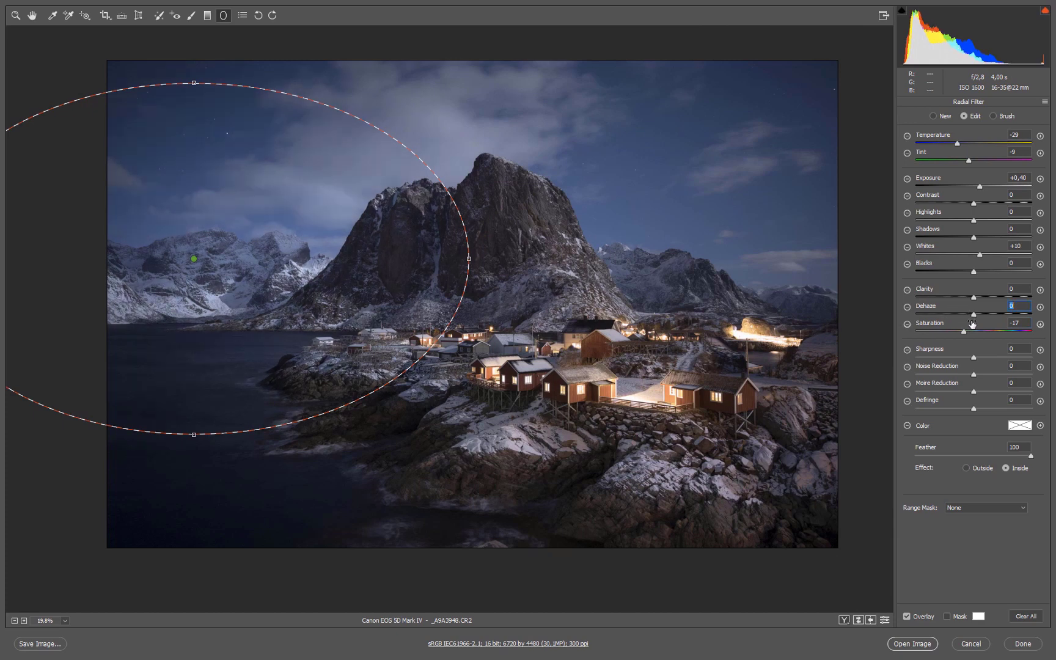
left_click(967, 314)
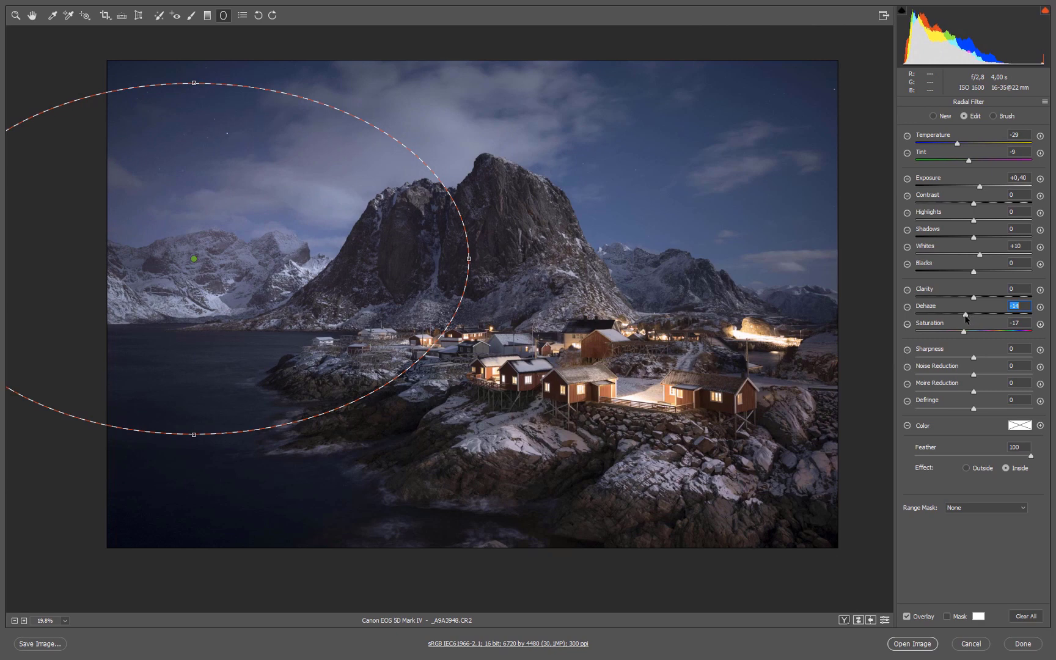
double_click(965, 315)
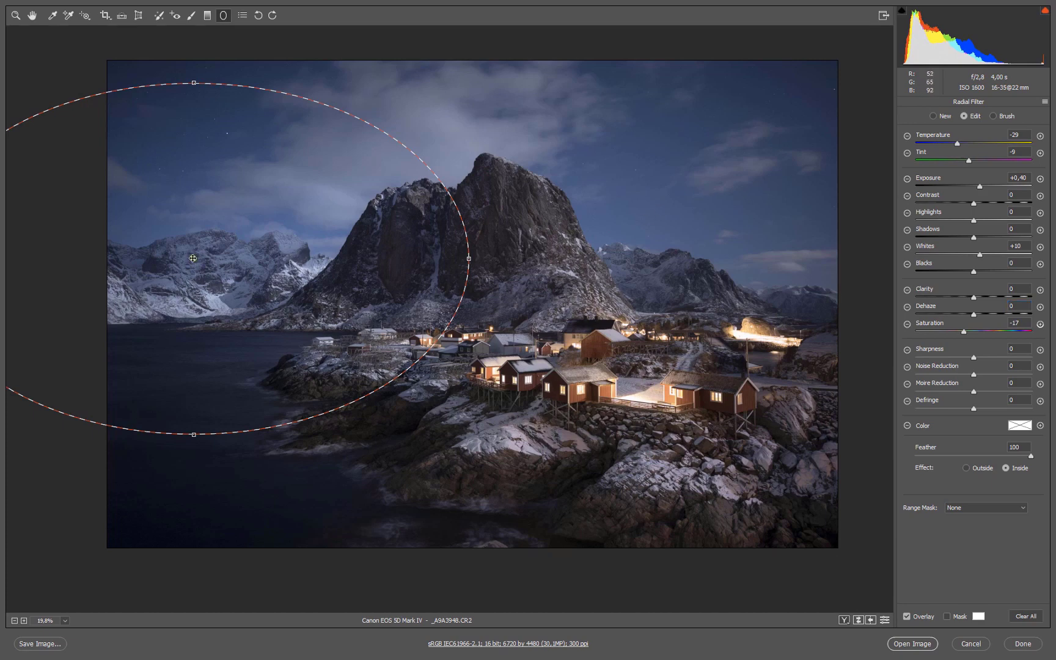
key("Delete")
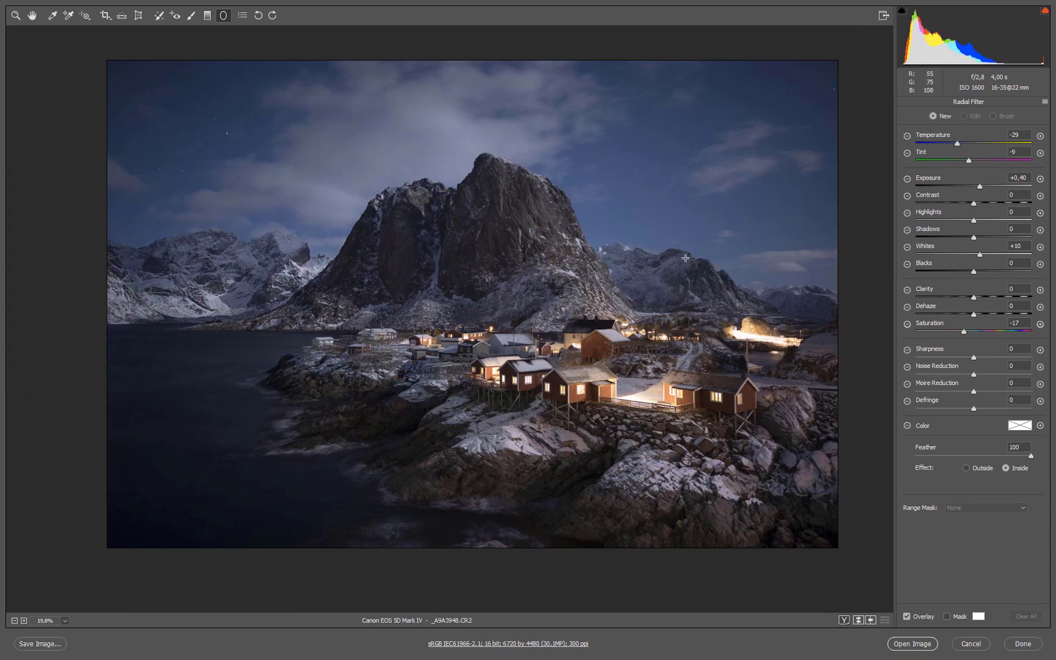
- Cool the overall white balance to a Temperature of 3300 and reduce Vibrance to -11
left_click(15, 16)
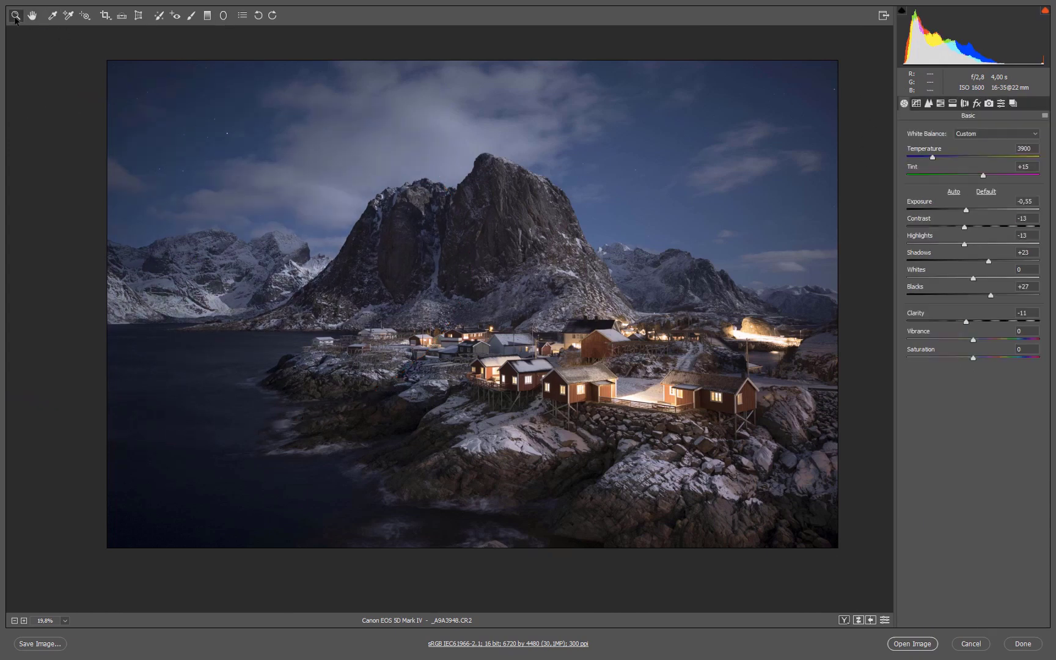
left_click_drag(932, 156, 931, 158)
left_click_drag(973, 341, 968, 343)
left_click_drag(931, 160, 926, 162)
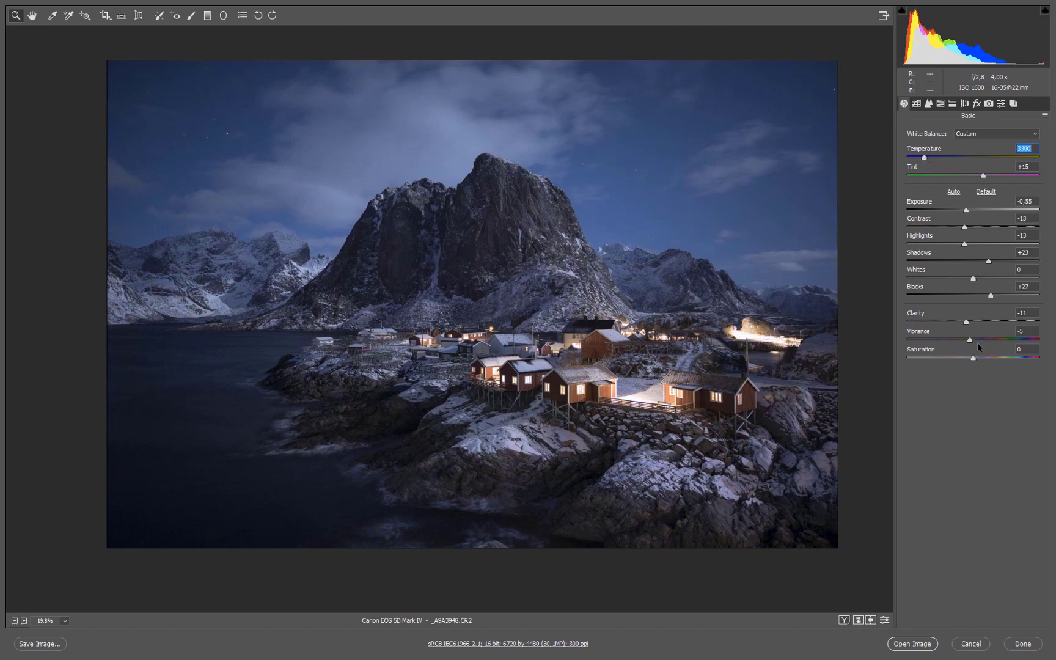
left_click_drag(970, 341, 963, 339)
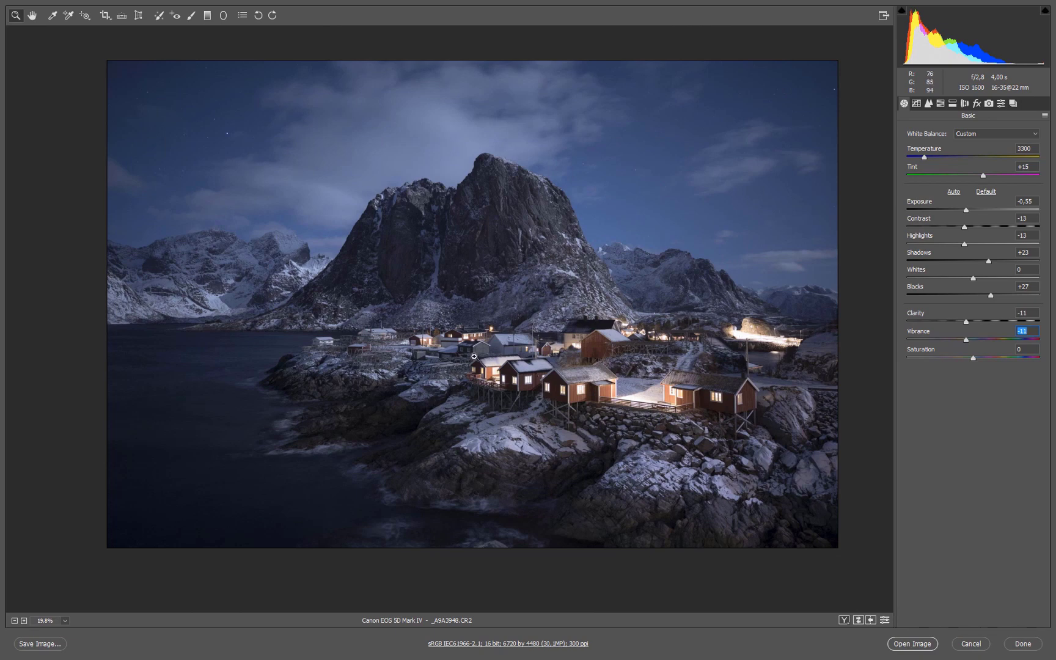
- Set sharpening to Amount 45, Detail 35 and Masking 13, with Luminance noise reduction at 10
left_click(931, 105)
left_click(1030, 140)
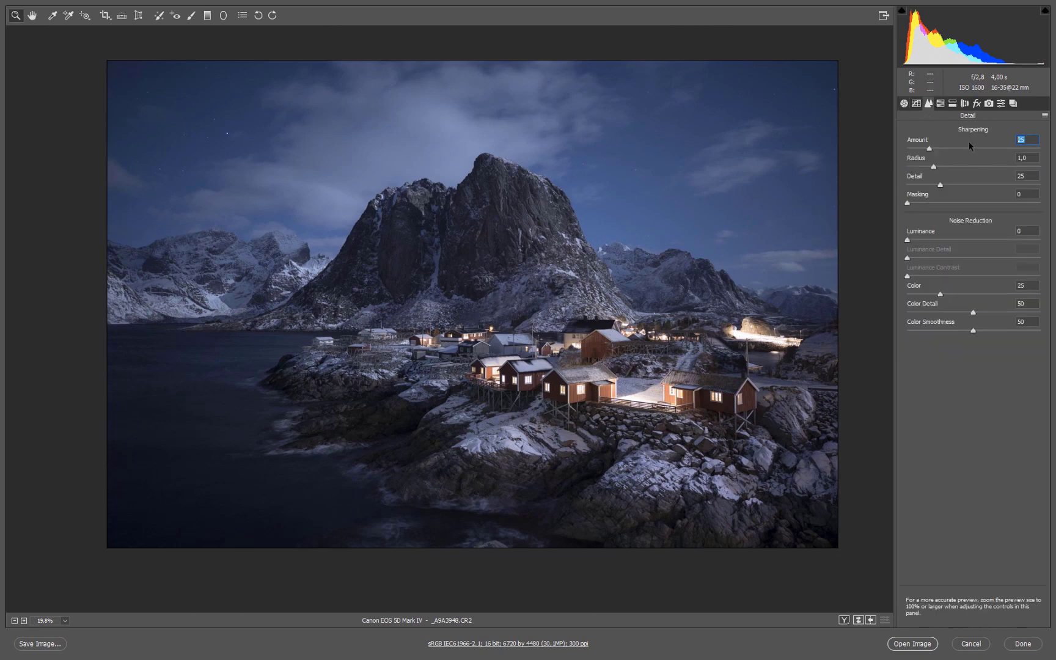
type("45")
key("Return")
type("35")
key("Return")
left_click_drag(910, 208, 921, 241)
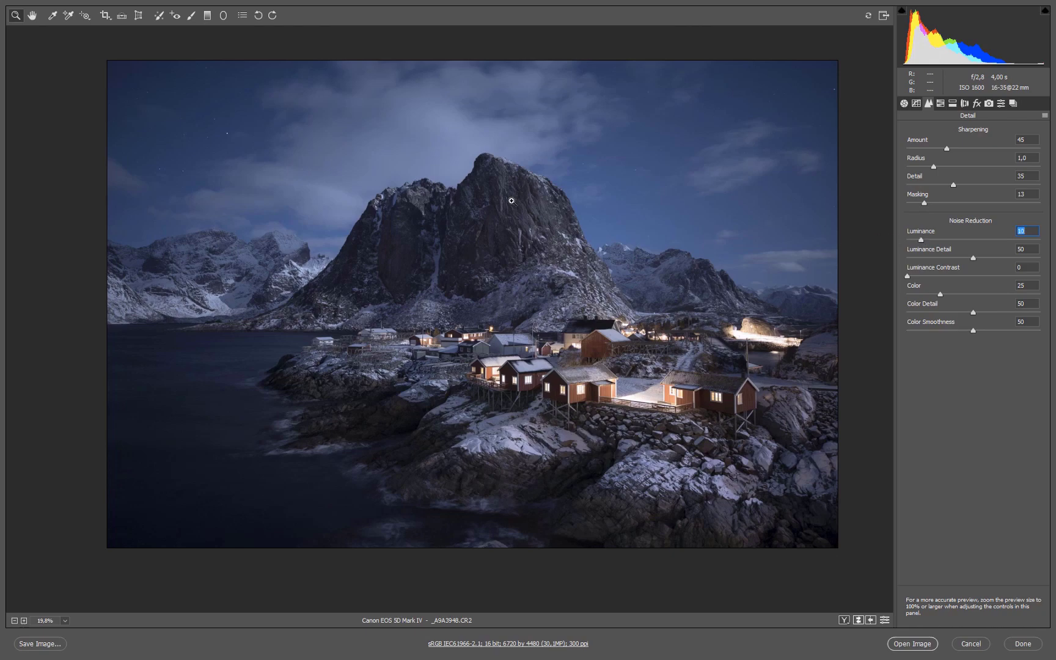
- Inspect the main mountain's detail up close and set Luminance noise reduction to 11
left_click(512, 201)
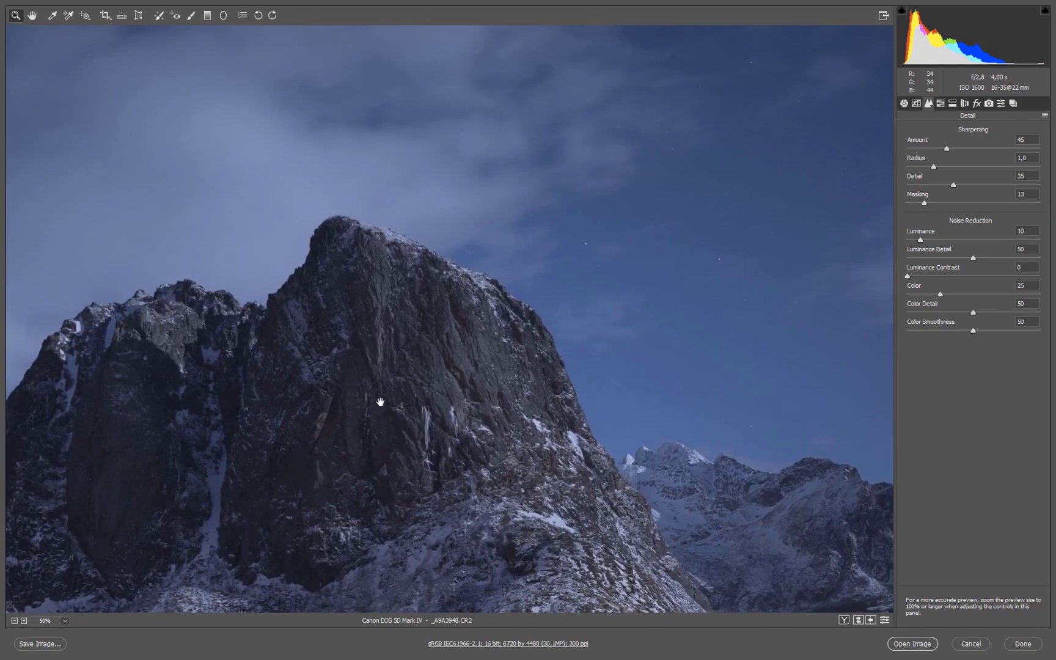
left_click_drag(379, 401, 444, 213)
left_click(466, 215)
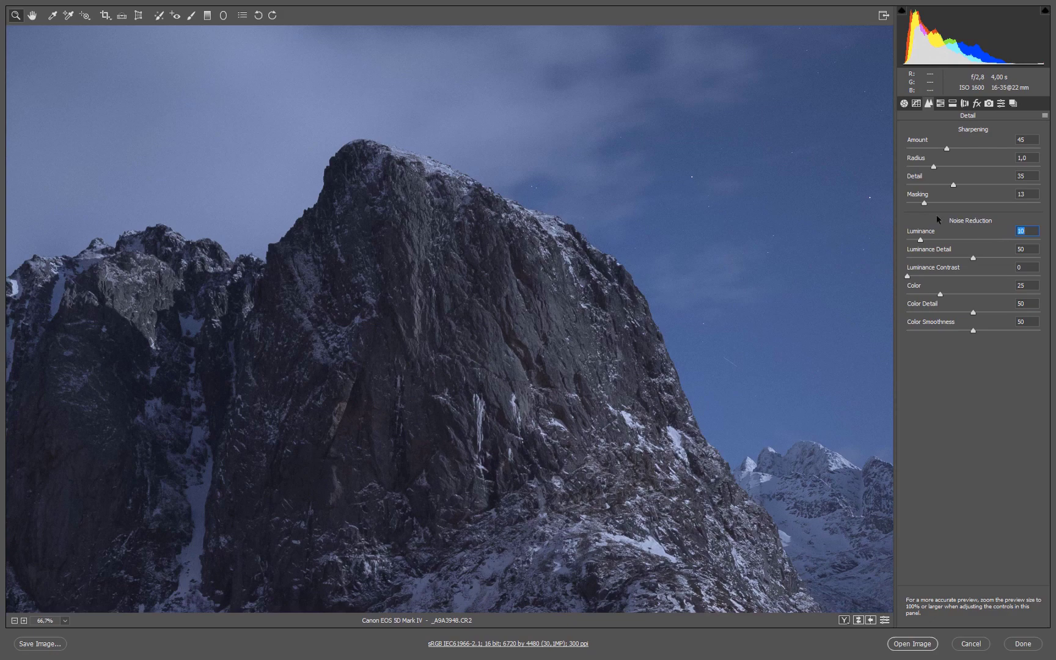
type("1")
scroll(507, 208, "down", 4)
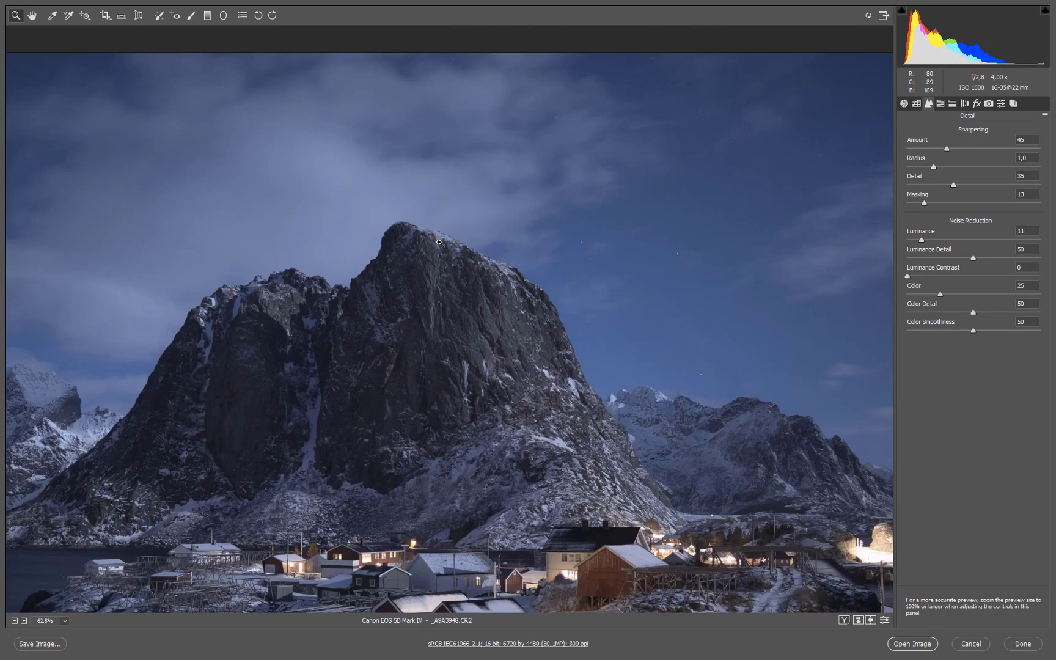
scroll(427, 415, "down", 1)
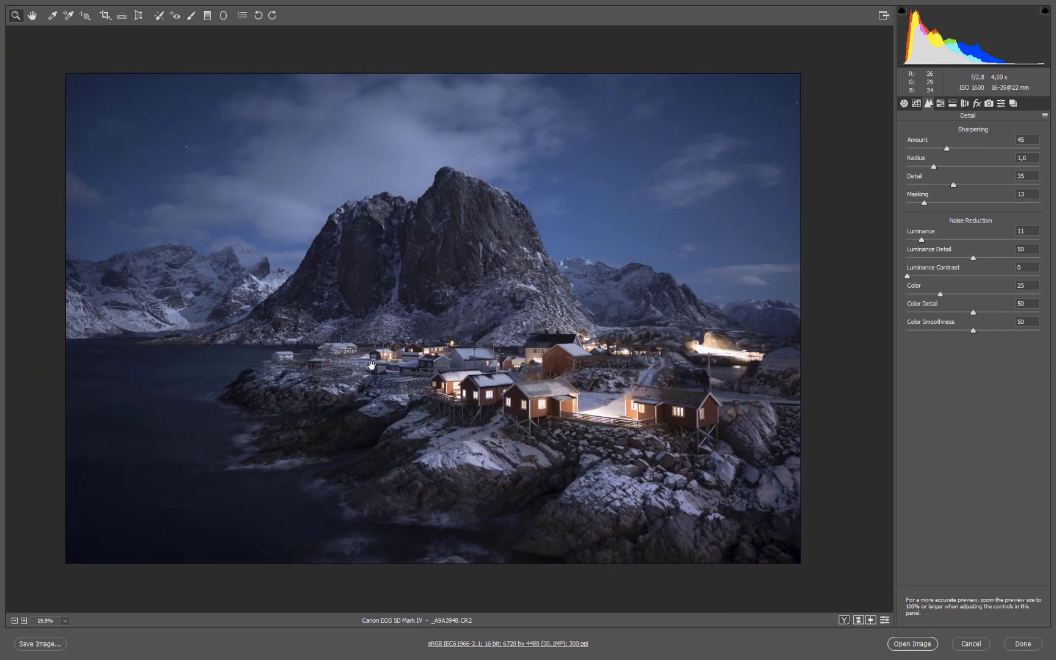
key("ctrl+0")
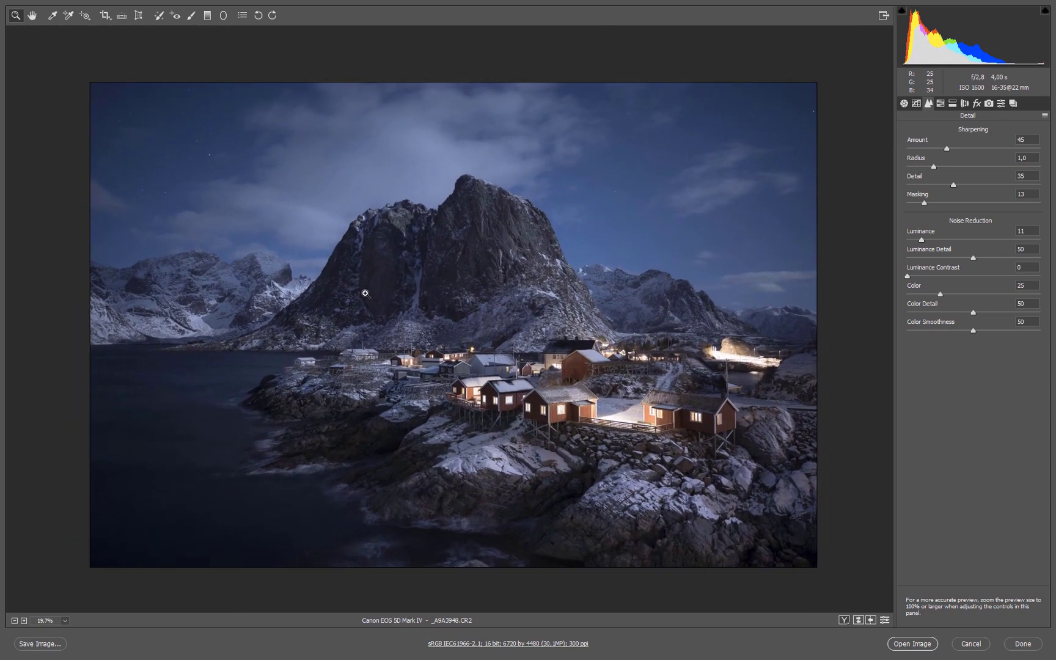
- Add a small radial filter with Temperature +7 and all other adjustments at 0 over the brightly lit spot behind the cabins
left_click(903, 103)
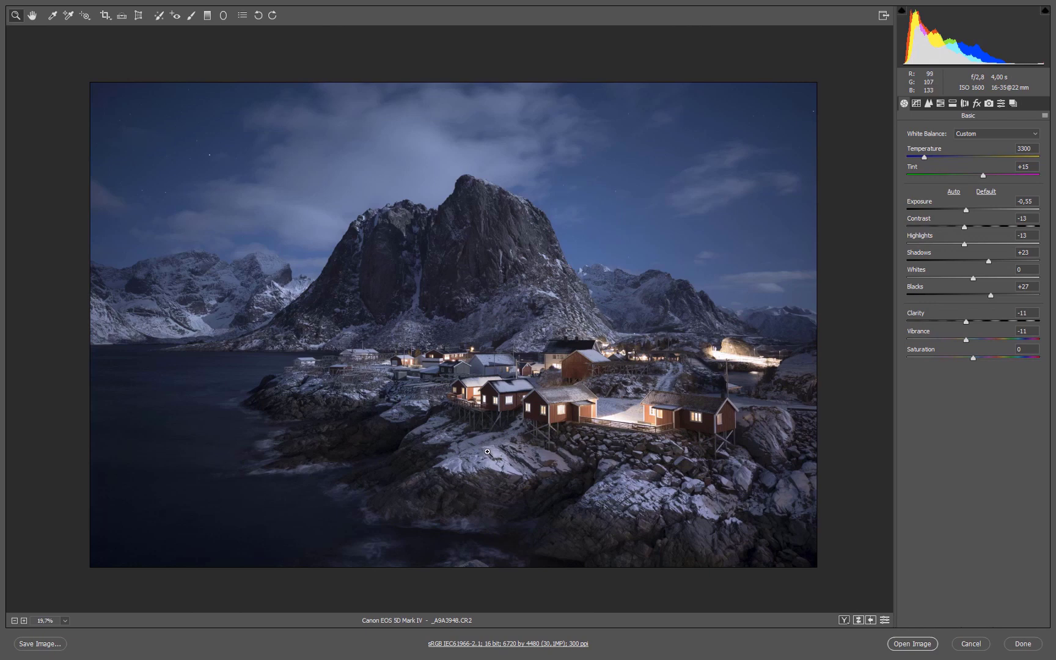
left_click(223, 15)
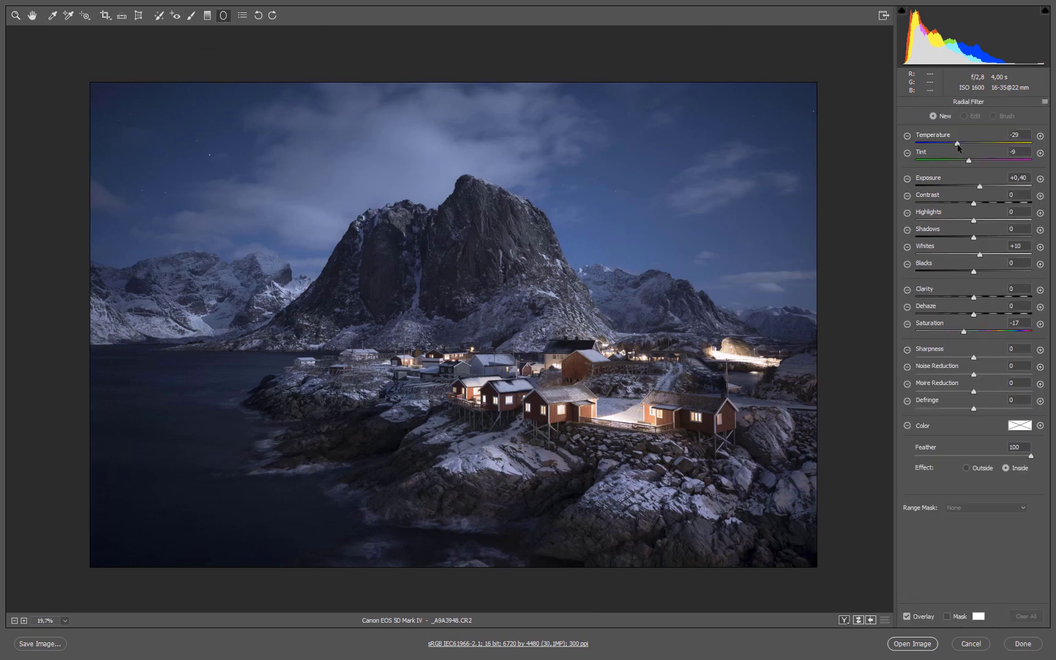
double_click(957, 143)
double_click(969, 161)
double_click(979, 186)
double_click(980, 254)
double_click(963, 331)
left_click_drag(973, 144, 977, 144)
left_click_drag(730, 352, 788, 374)
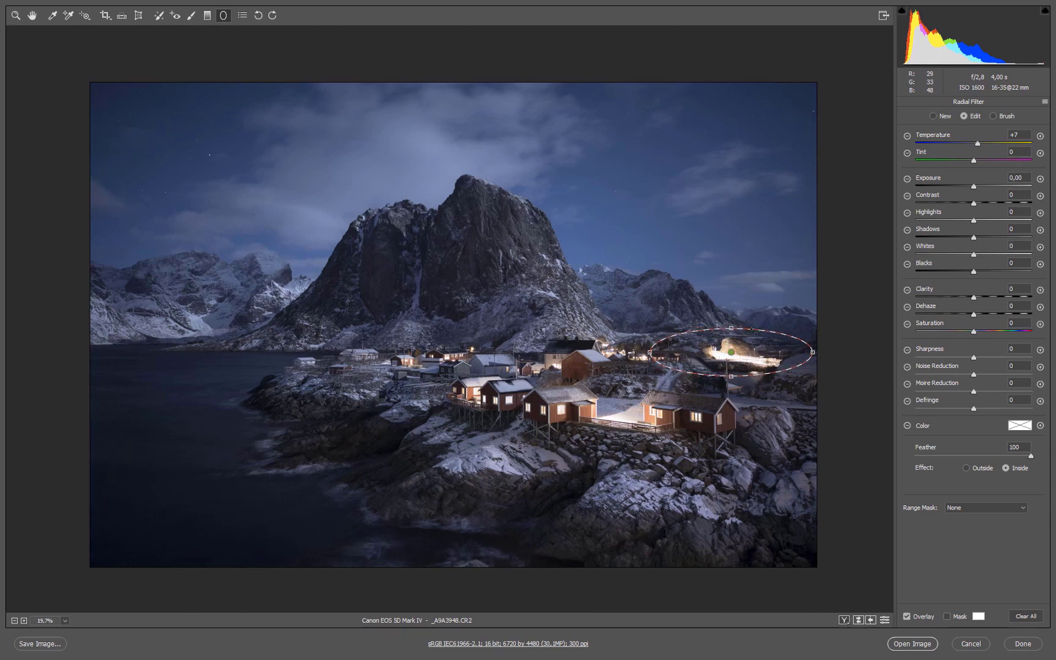
- Reshape the radial filter around the bright spot behind the cabins, with Temperature +15, Tint +3, Highlights -6 and Whites -5
left_click_drag(752, 331, 749, 329)
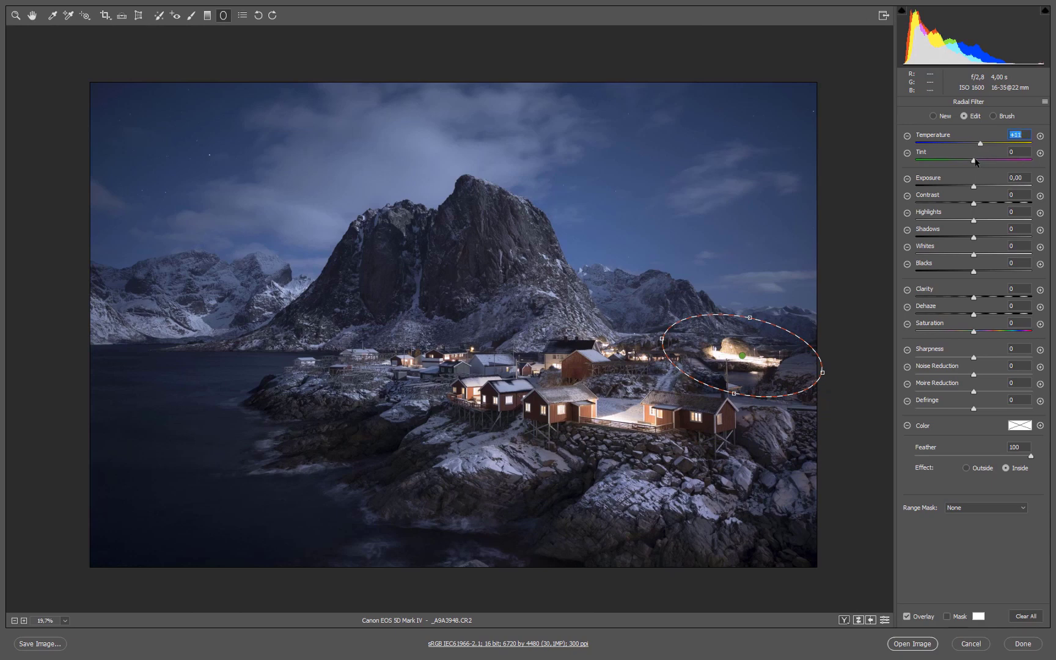
left_click(975, 161)
left_click_drag(976, 257, 969, 221)
mouse_move(984, 143)
left_mouse_down()
mouse_move(1007, 144)
mouse_move(985, 145)
left_mouse_up()
left_click_drag(822, 372, 810, 370)
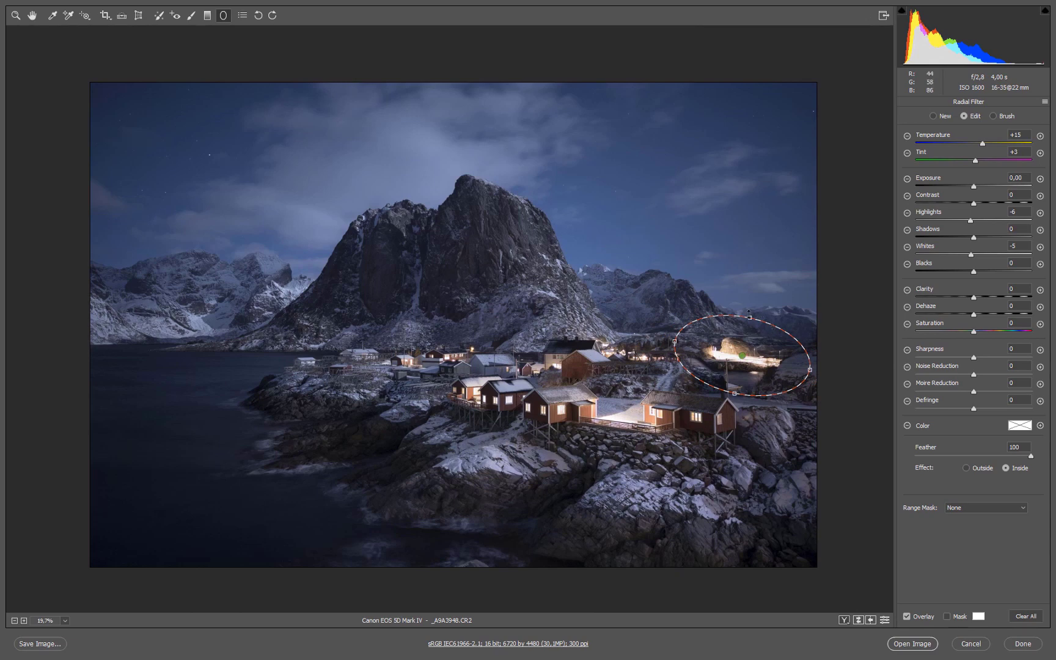
left_click_drag(743, 350, 737, 350)
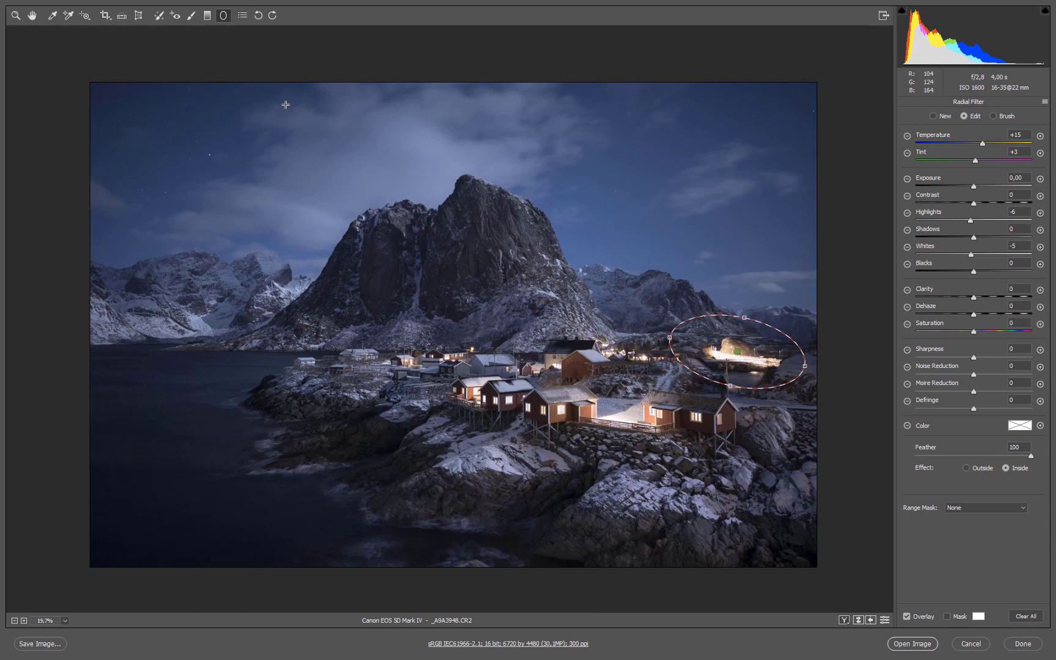
left_click(17, 14)
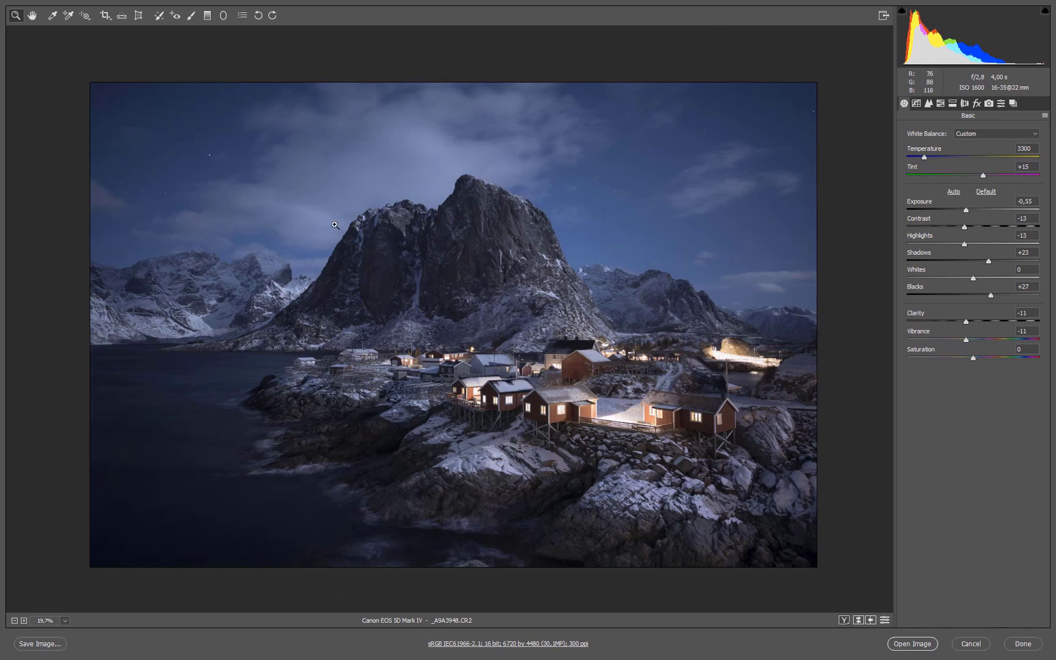
- Add a diagonal graduated filter from the distant snowy mountains down to the shoreline, with Tint +8 and Temperature, Highlights and Whites at 0
left_click(207, 15)
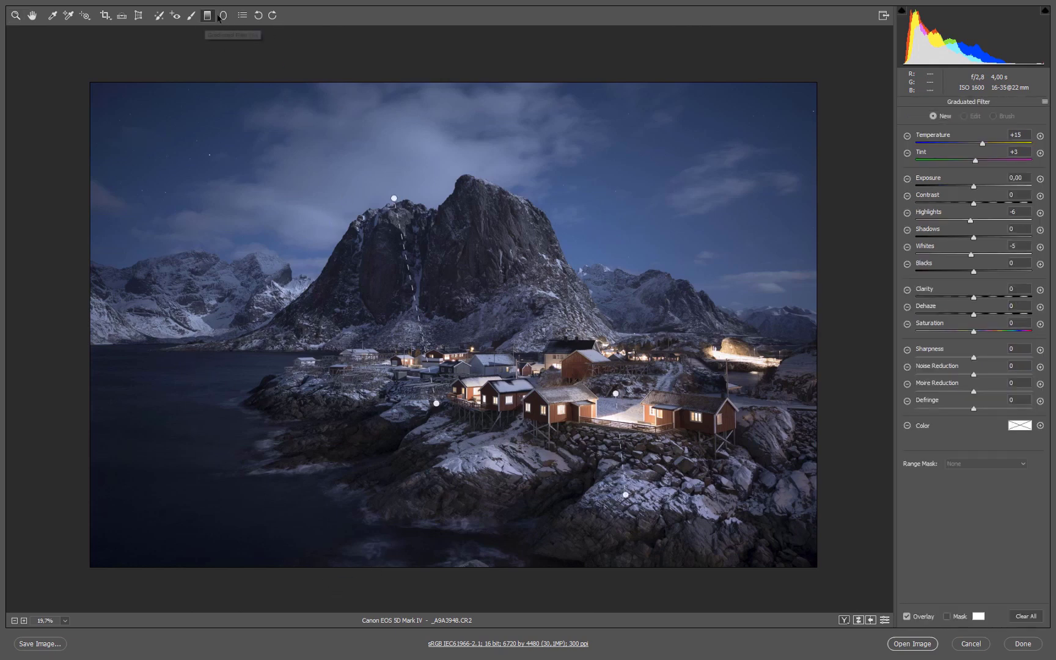
double_click(982, 144)
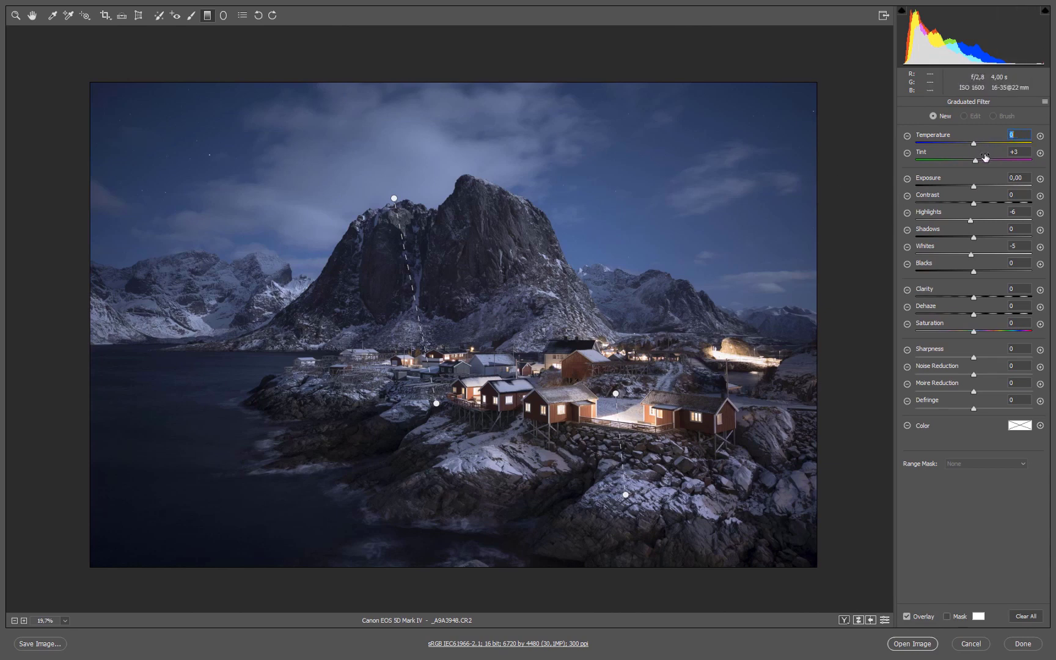
double_click(975, 256)
double_click(971, 221)
left_click_drag(976, 162, 979, 163)
left_click_drag(249, 293, 292, 361)
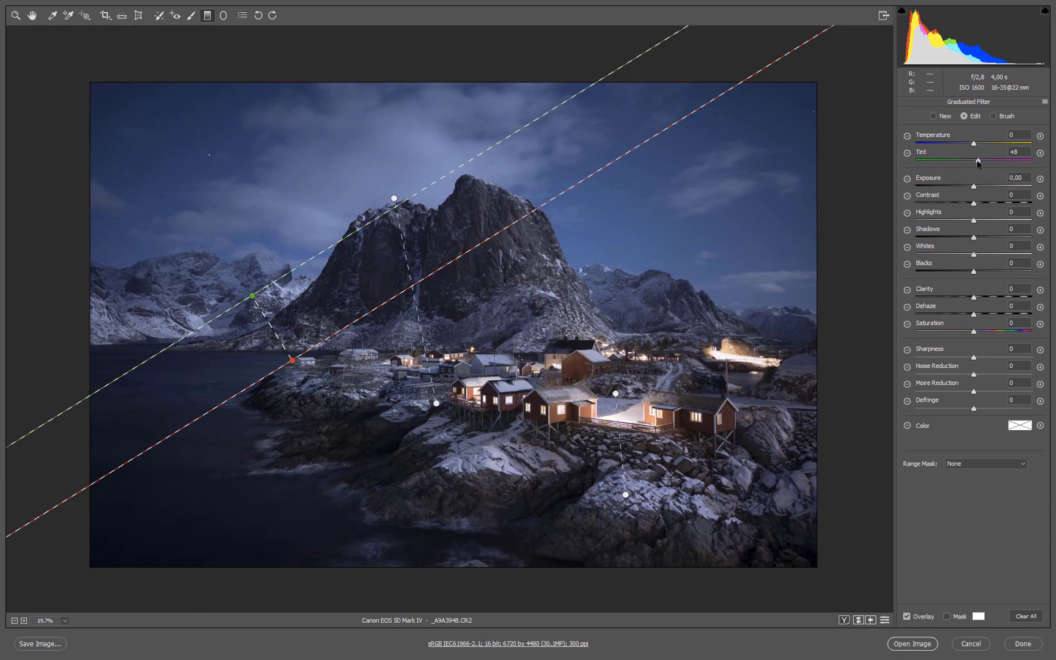
- Set the new graduated filter's Tint to +11 and extend its gradient from the distant peaks down to the rocky shore
left_click_drag(978, 162, 979, 162)
type("11")
left_click_drag(293, 362, 332, 401)
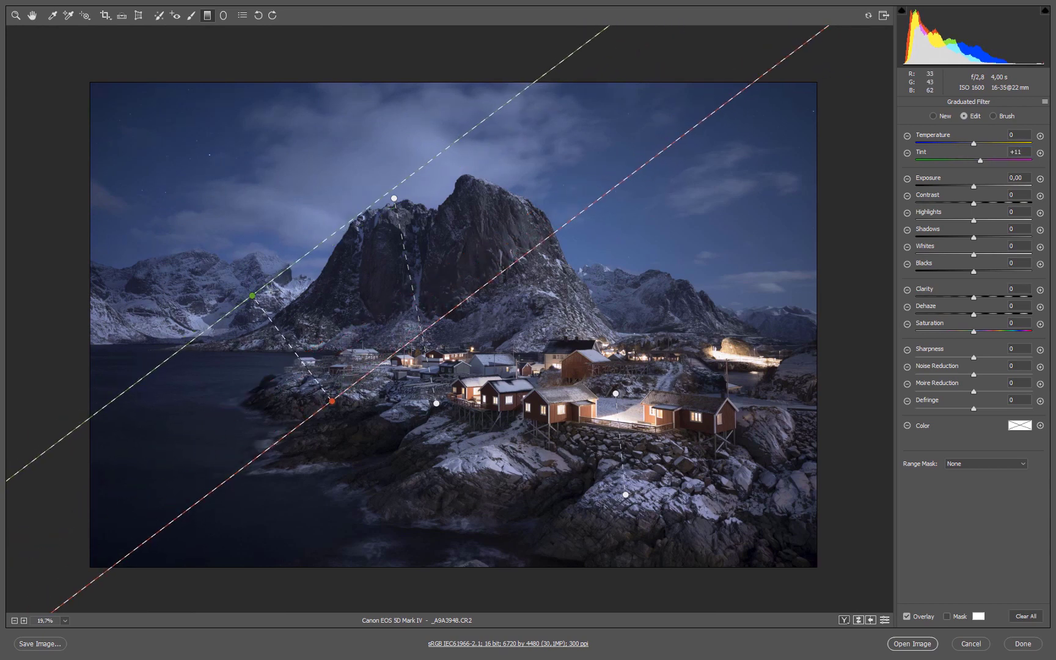
left_click_drag(251, 297, 245, 270)
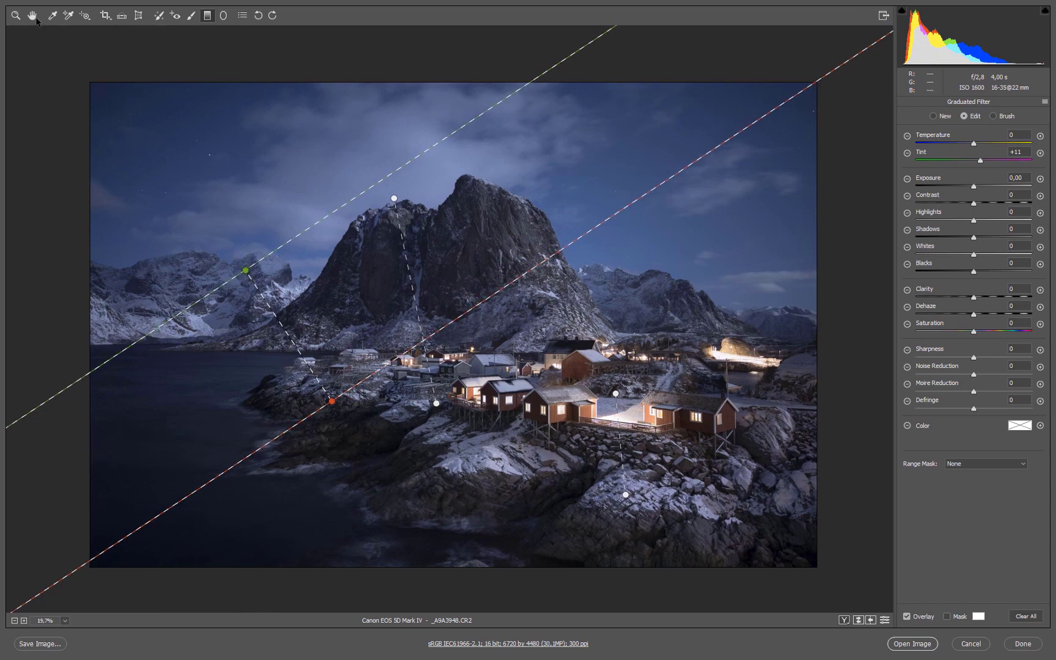
left_click(17, 15)
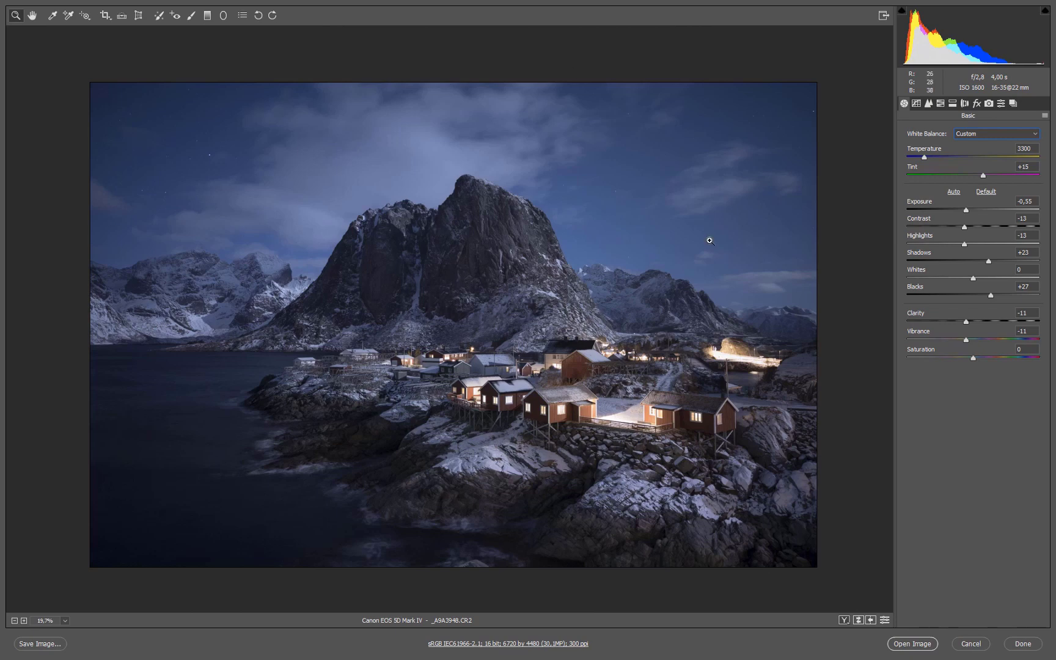
- Shift the hue of Yellows to -25 and Oranges to -7 in the HSL adjustments
left_click(928, 103)
left_click(940, 103)
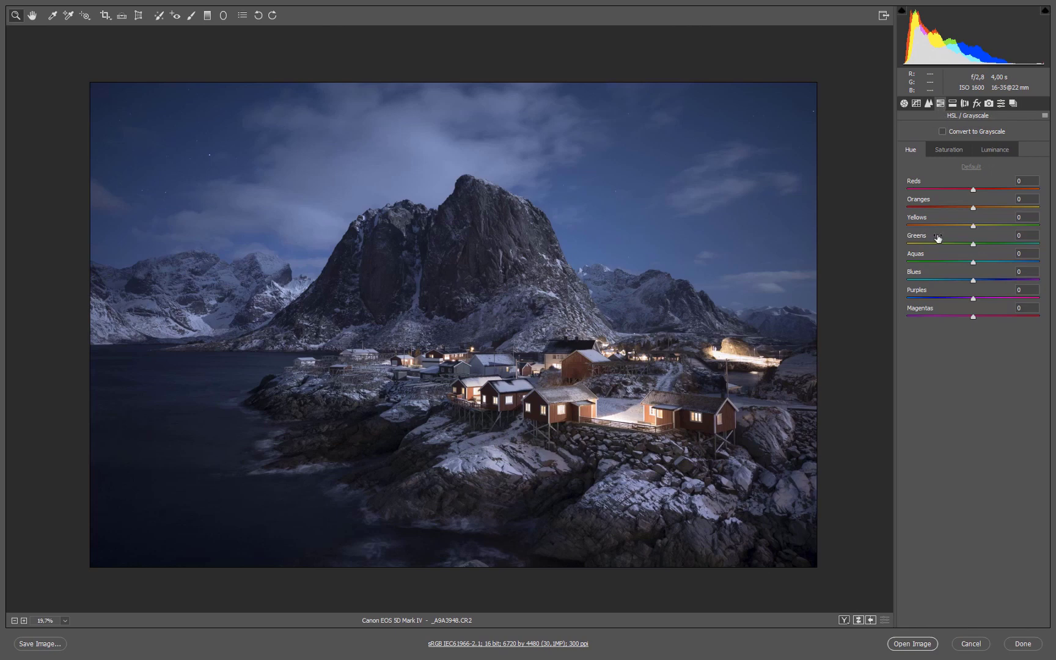
left_click_drag(974, 226, 951, 227)
left_click_drag(933, 225, 1024, 224)
left_click_drag(955, 228, 968, 208)
- Set the saturation of Reds to +28 and their luminance to -8
left_click(947, 151)
left_click_drag(972, 189, 996, 188)
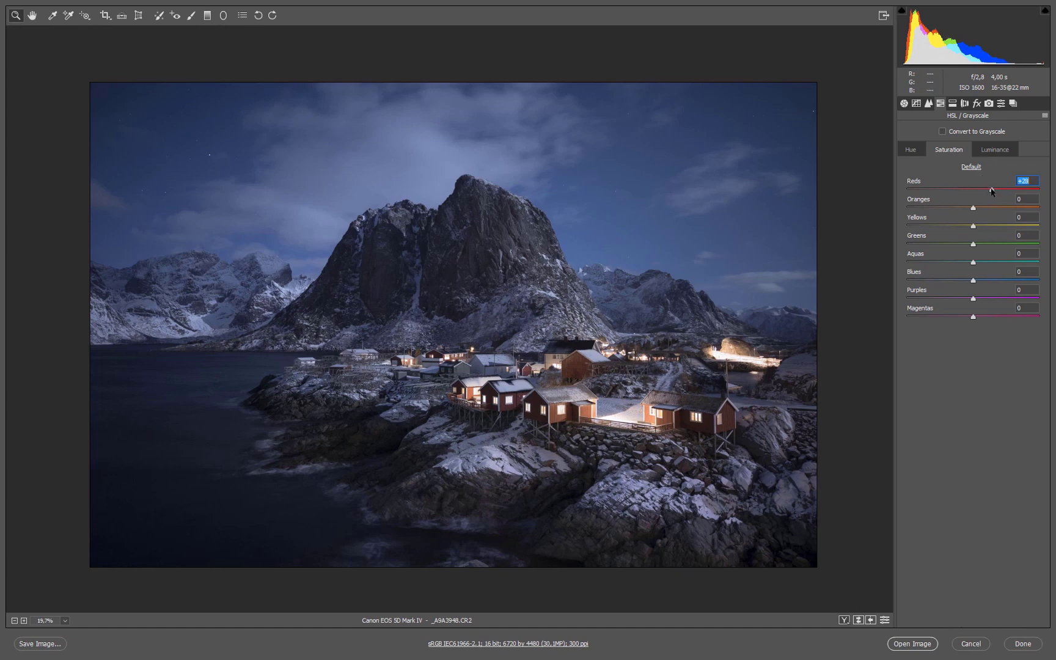
left_click(995, 149)
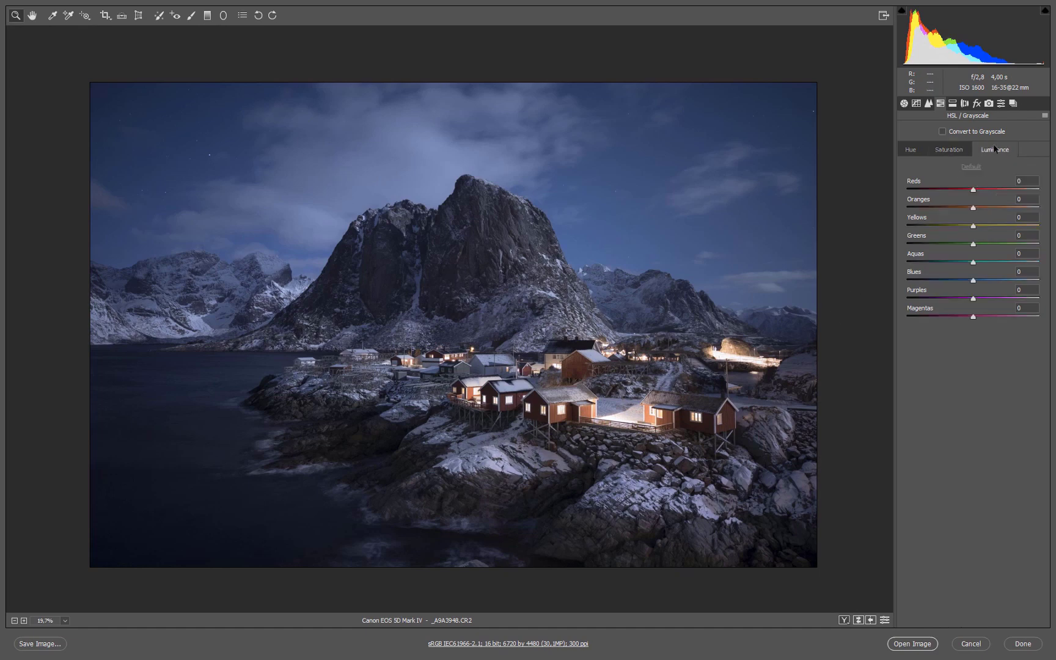
mouse_move(974, 191)
left_mouse_down()
mouse_move(987, 190)
mouse_move(929, 194)
mouse_move(1005, 189)
mouse_move(946, 194)
mouse_move(973, 196)
left_mouse_up()
- Shift the Reds hue into negative values and fine-tune the luminance of Yellows and Oranges
left_click(914, 149)
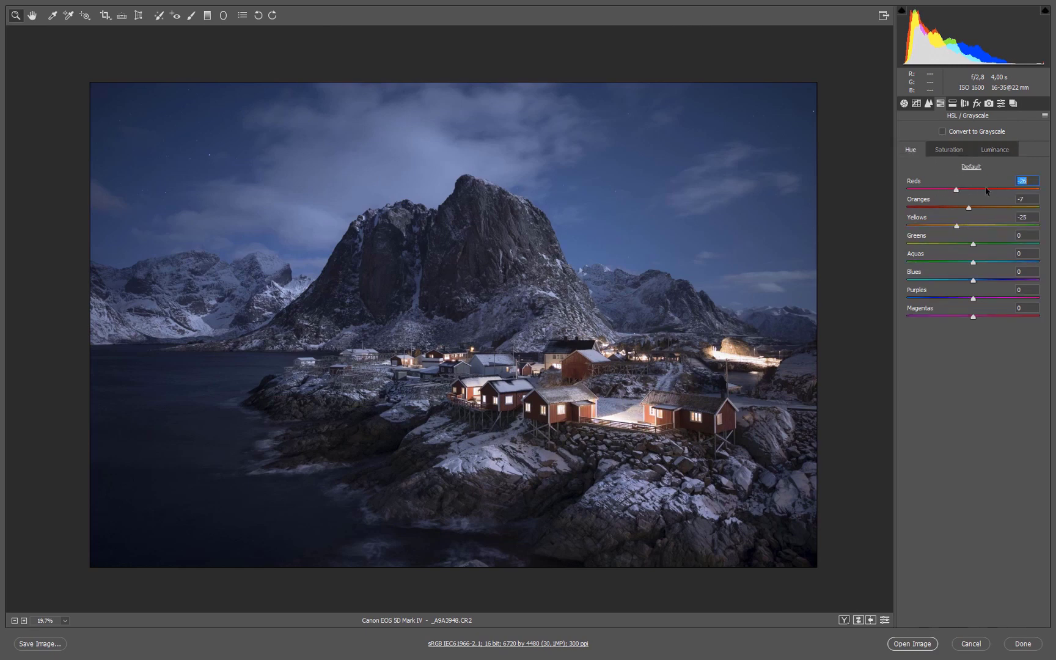
left_click_drag(1003, 192, 961, 189)
left_click(995, 150)
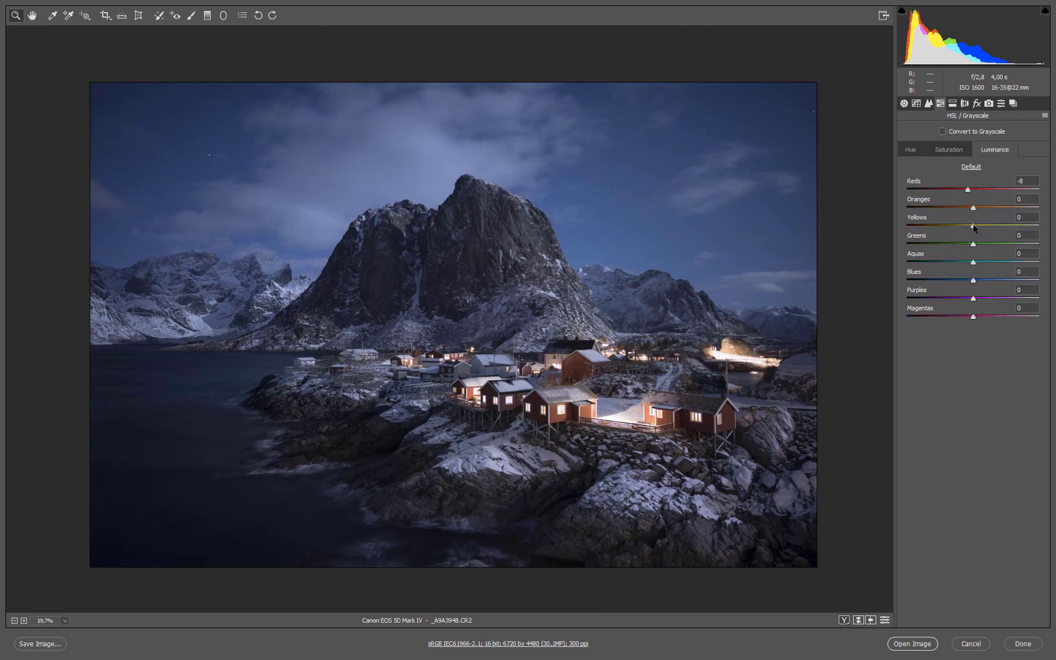
left_click_drag(973, 228, 923, 237)
left_click(972, 207)
left_click(904, 103)
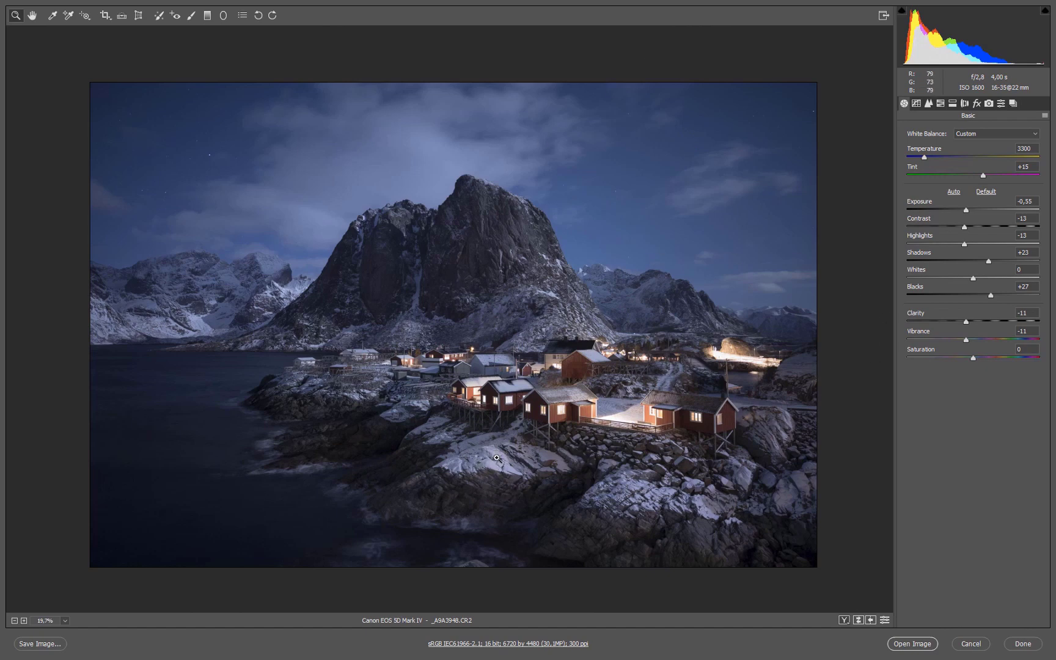
- Examine the lit cabins and the bright road across the bay up close, and review the whole picture at smaller sizes
left_click(810, 364)
left_click(794, 357)
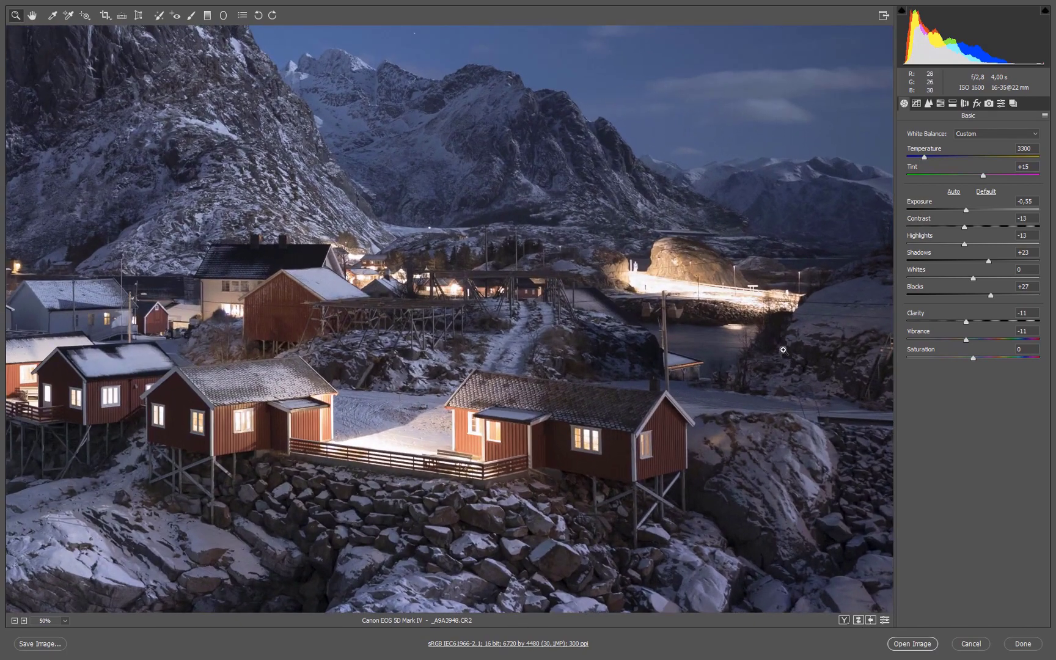
left_click(783, 349)
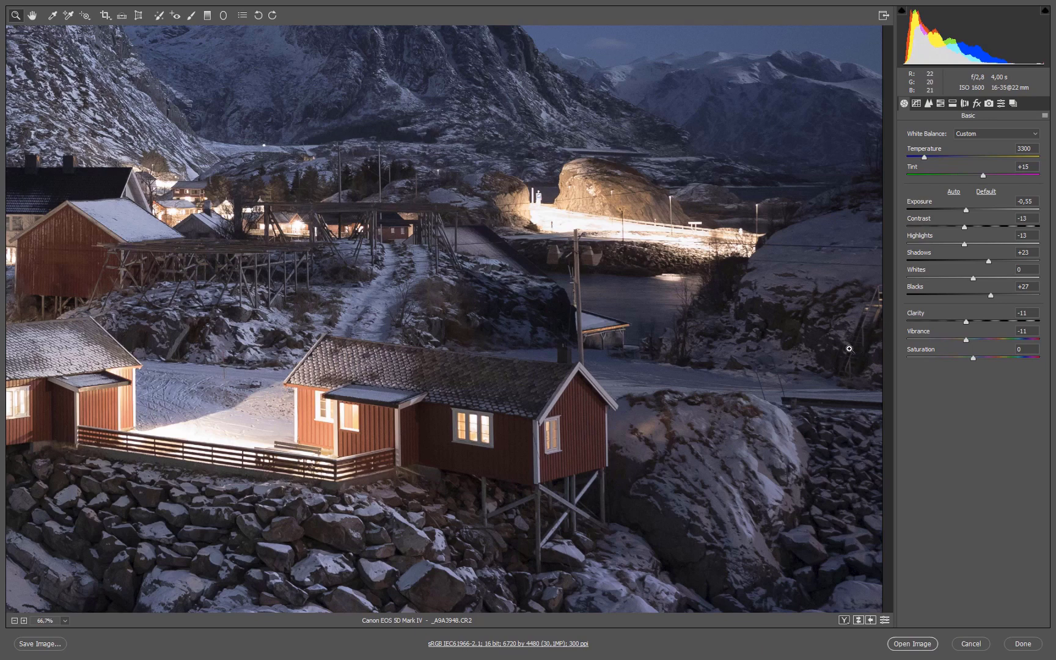
key("ctrl+0")
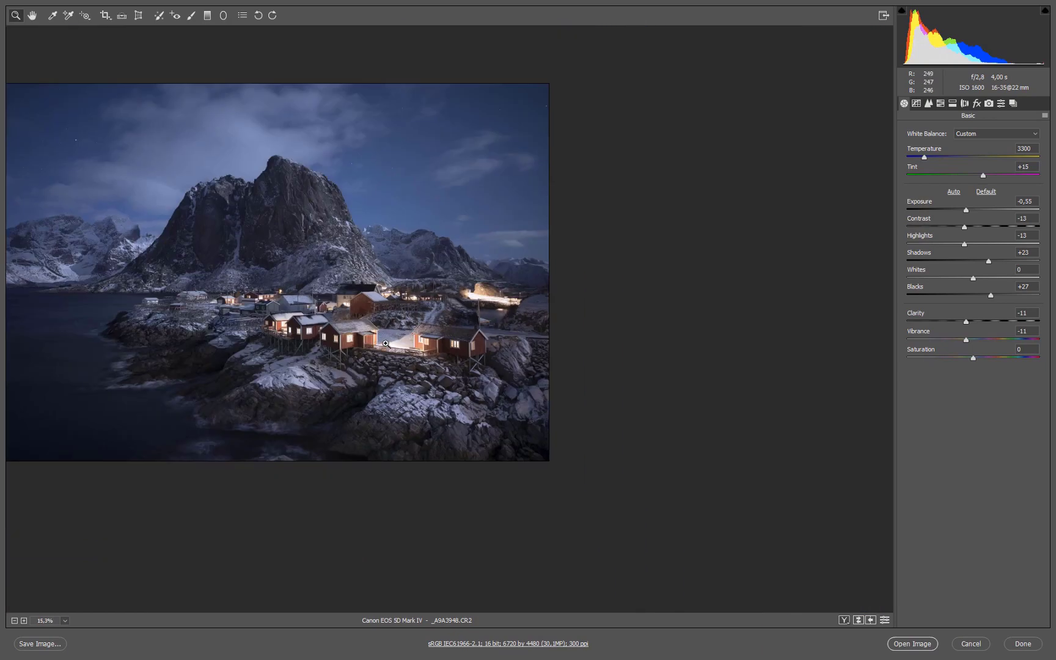
scroll(269, 353, "up", 1)
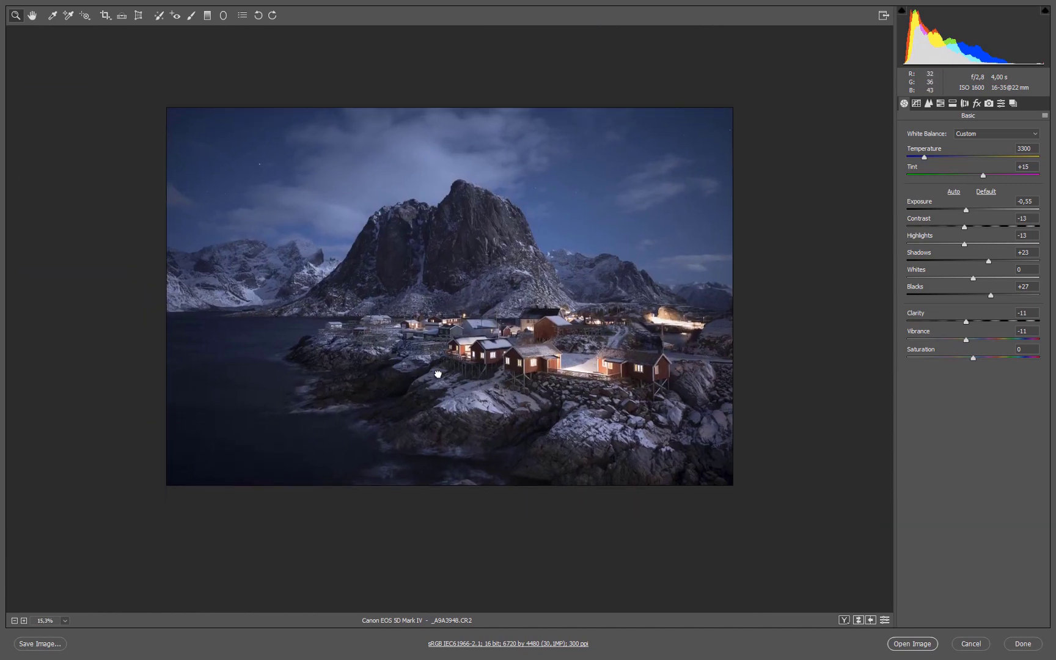
scroll(452, 325, "up", 2)
scroll(470, 320, "down", 1)
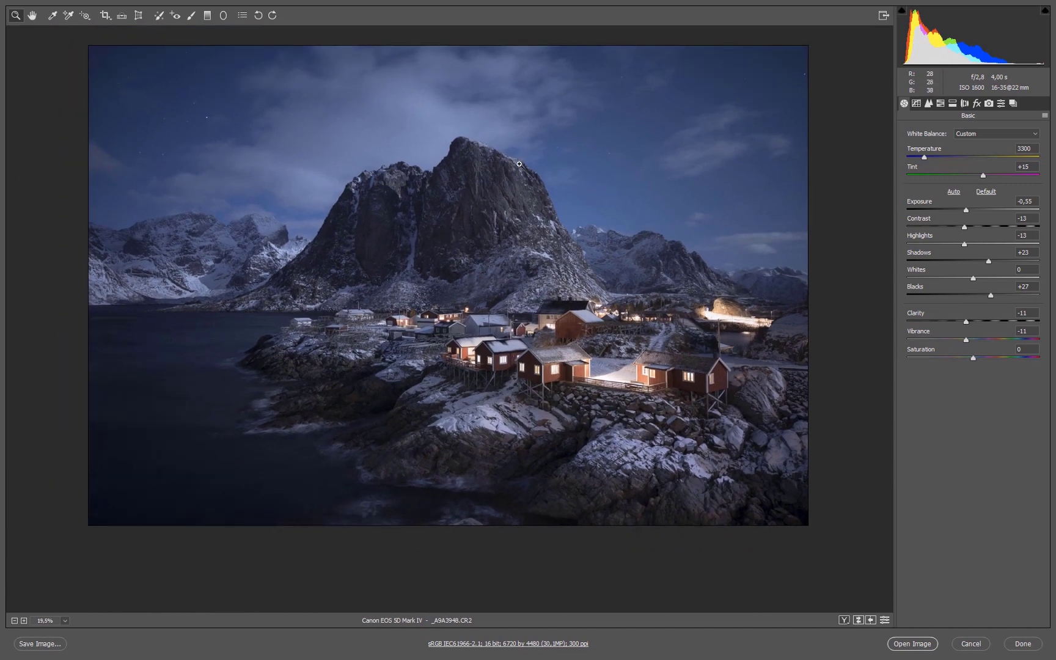
scroll(453, 266, "up", 2)
scroll(470, 250, "down", 3)
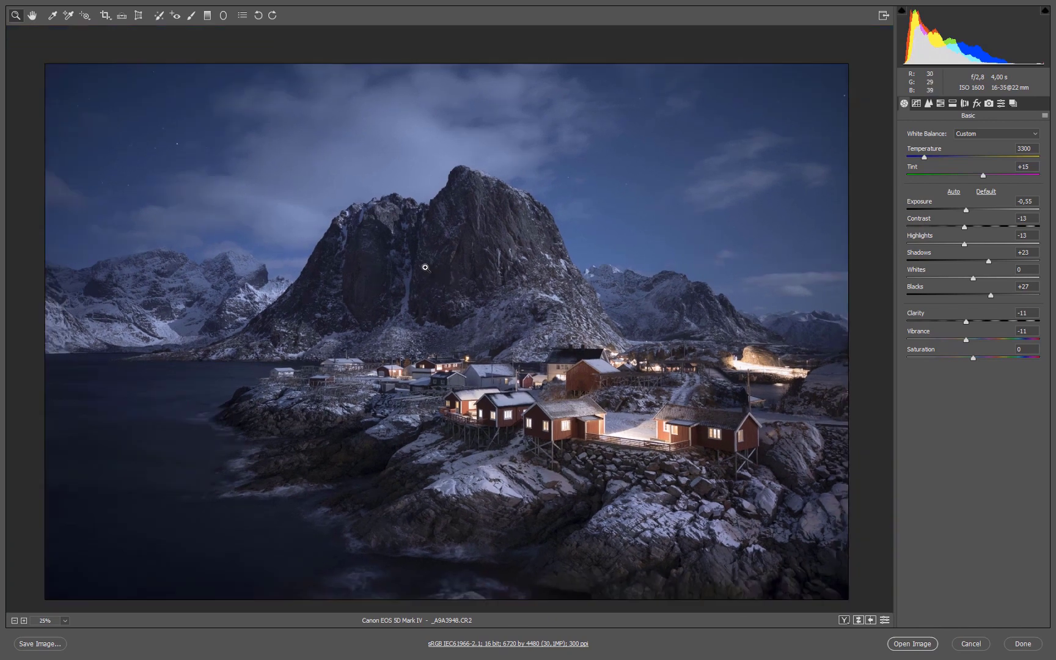
scroll(463, 332, "up", 2)
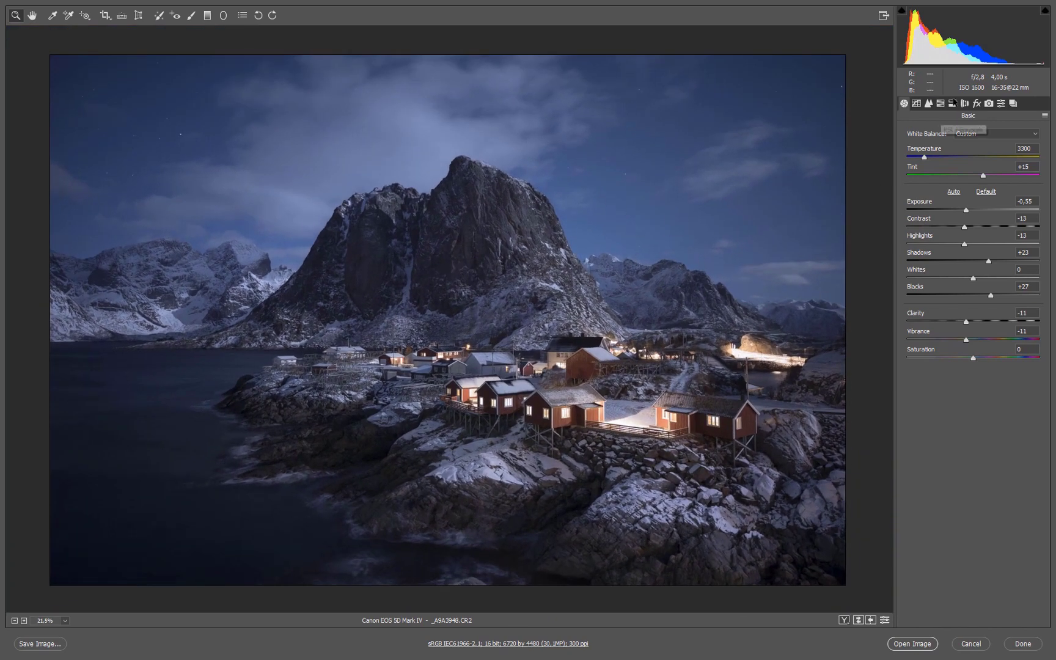
- Add a Highlight Priority post-crop vignette with Amount -3, leaving Dehaze at 0
left_click(976, 103)
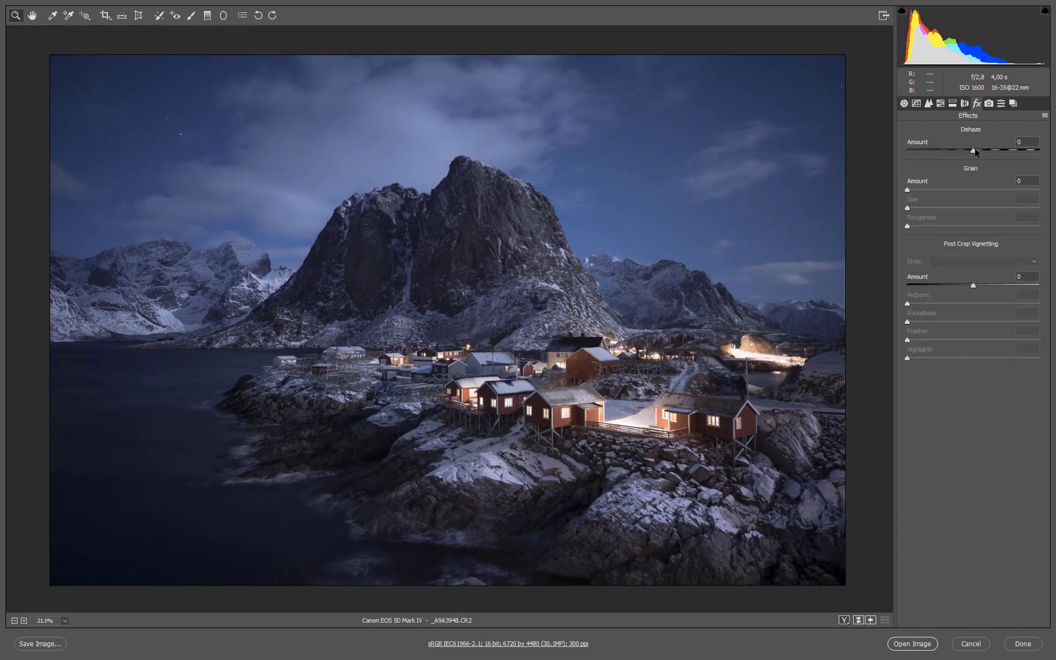
mouse_move(976, 152)
left_mouse_down()
mouse_move(960, 154)
mouse_move(974, 153)
left_mouse_up()
mouse_move(974, 287)
left_mouse_down()
mouse_move(963, 286)
mouse_move(972, 287)
left_mouse_up()
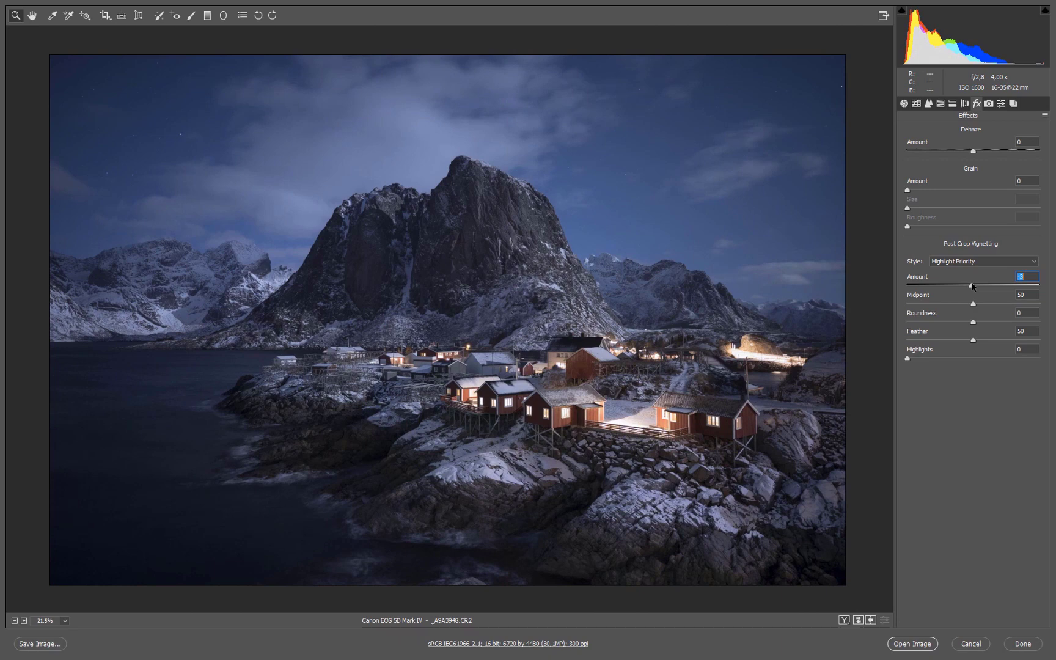
- Raise the overall Blacks to +42 and set the white balance Tint to +19
left_click(904, 104)
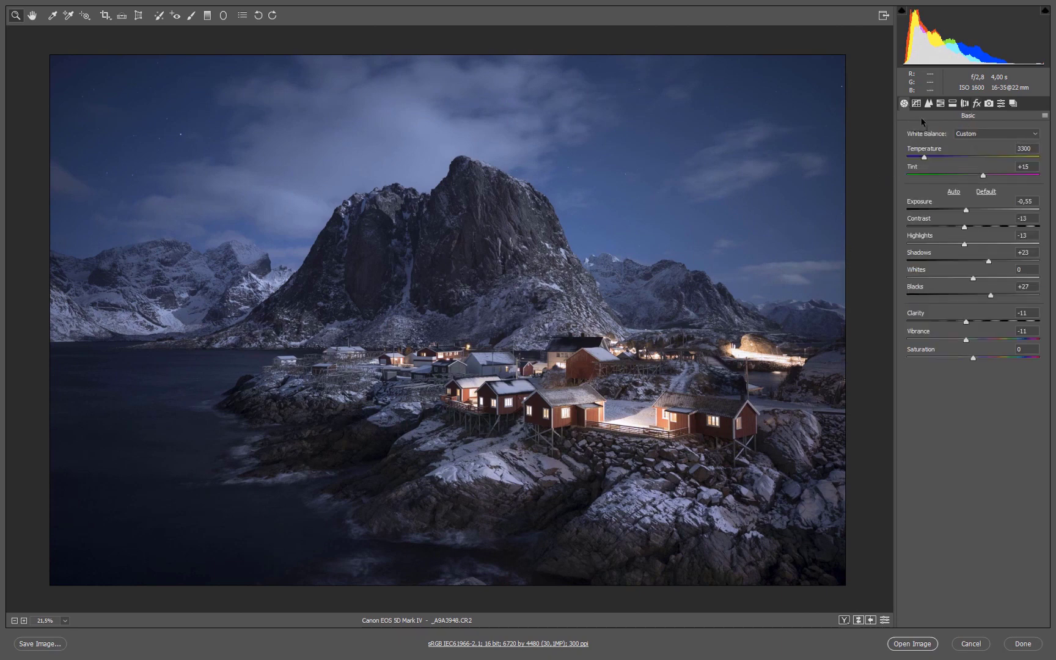
left_click_drag(993, 294, 1001, 297)
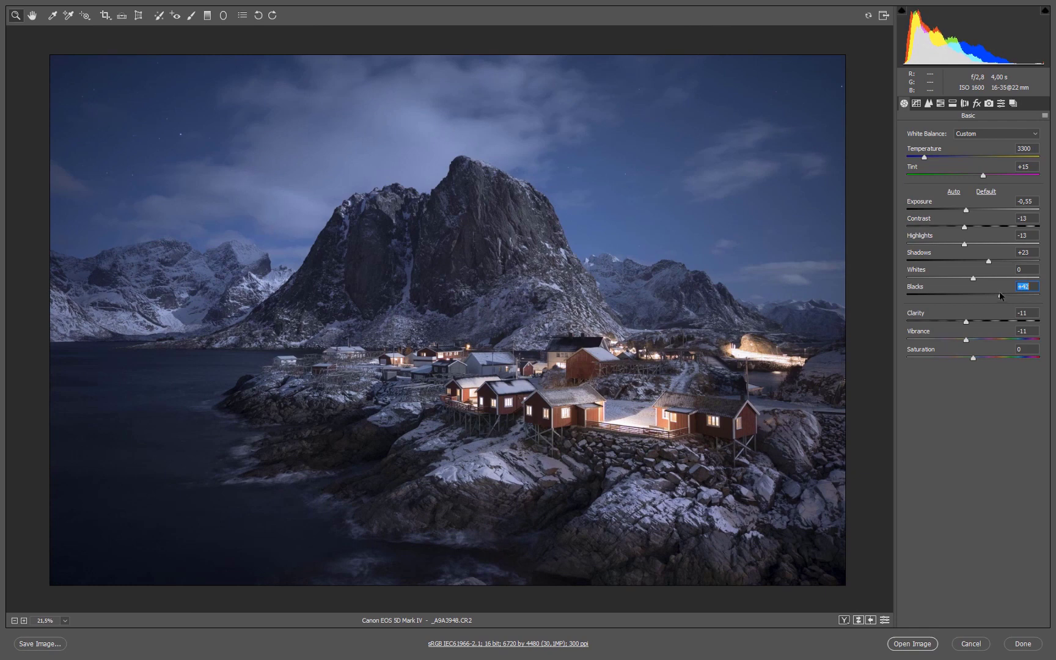
left_click(1031, 167)
type("19")
scroll(460, 355, "down", 1)
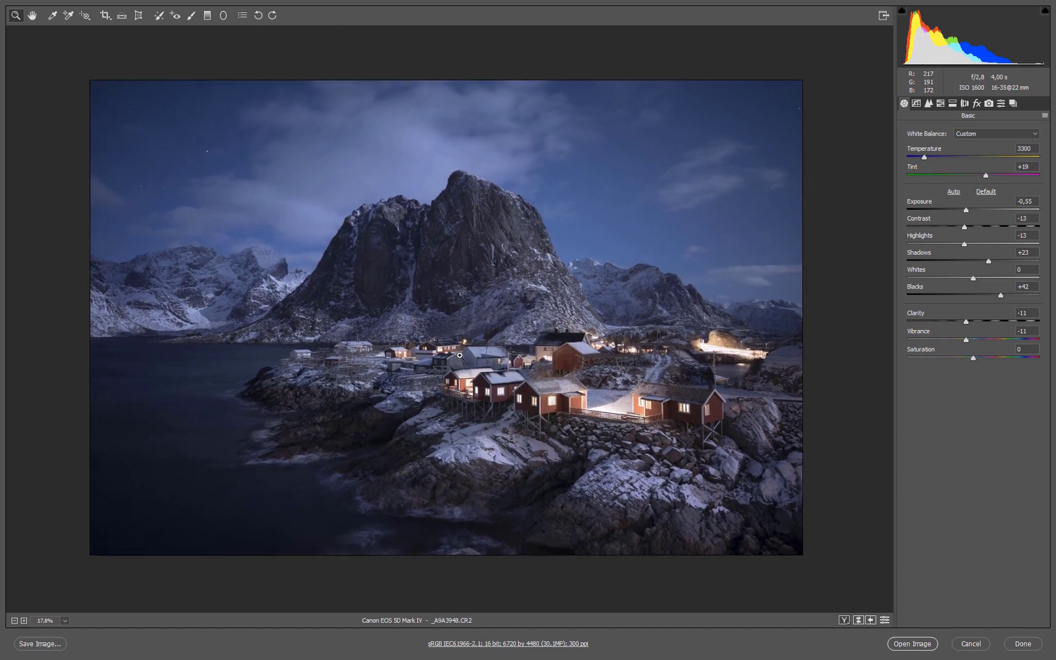